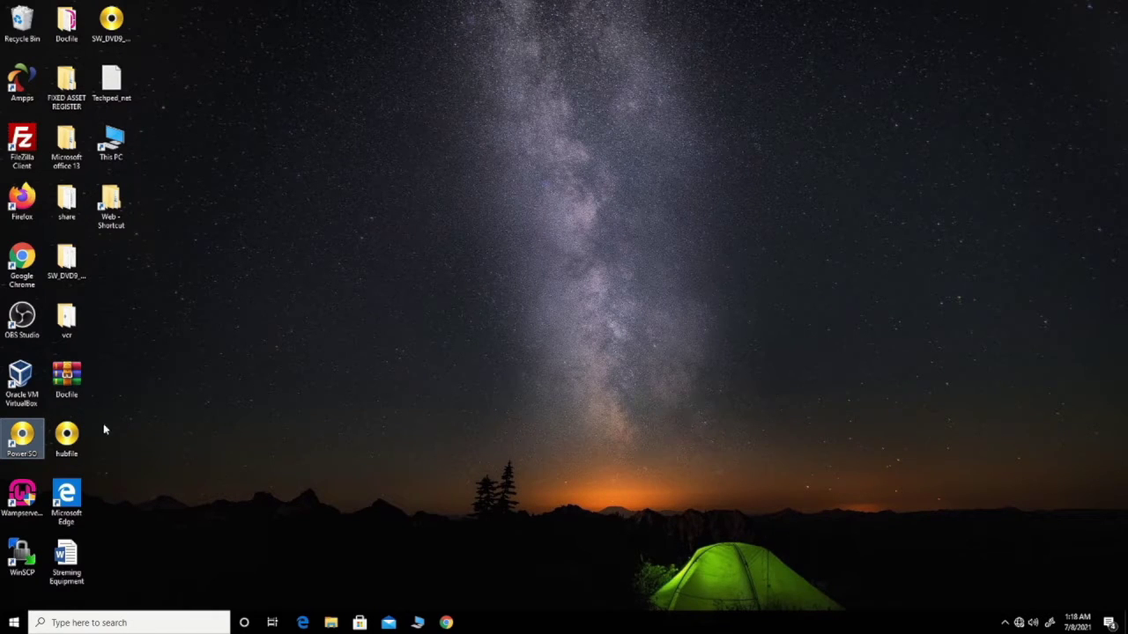
Select the hubfile image on the desktop and dismiss its context menu without choosing anything
left_click(72, 438)
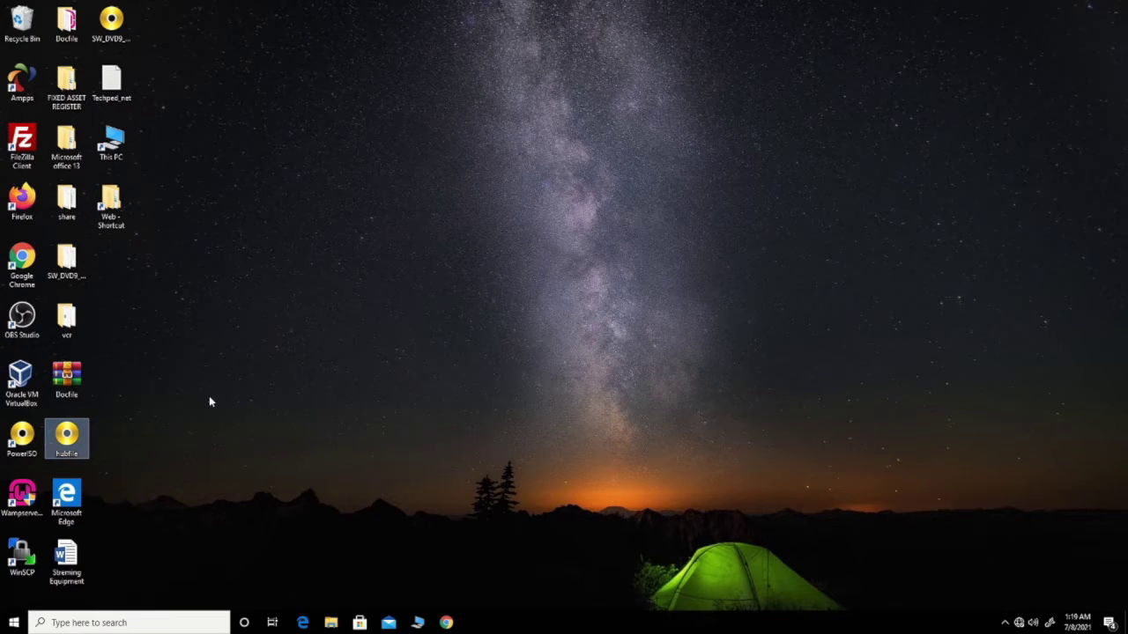
right_click(66, 438)
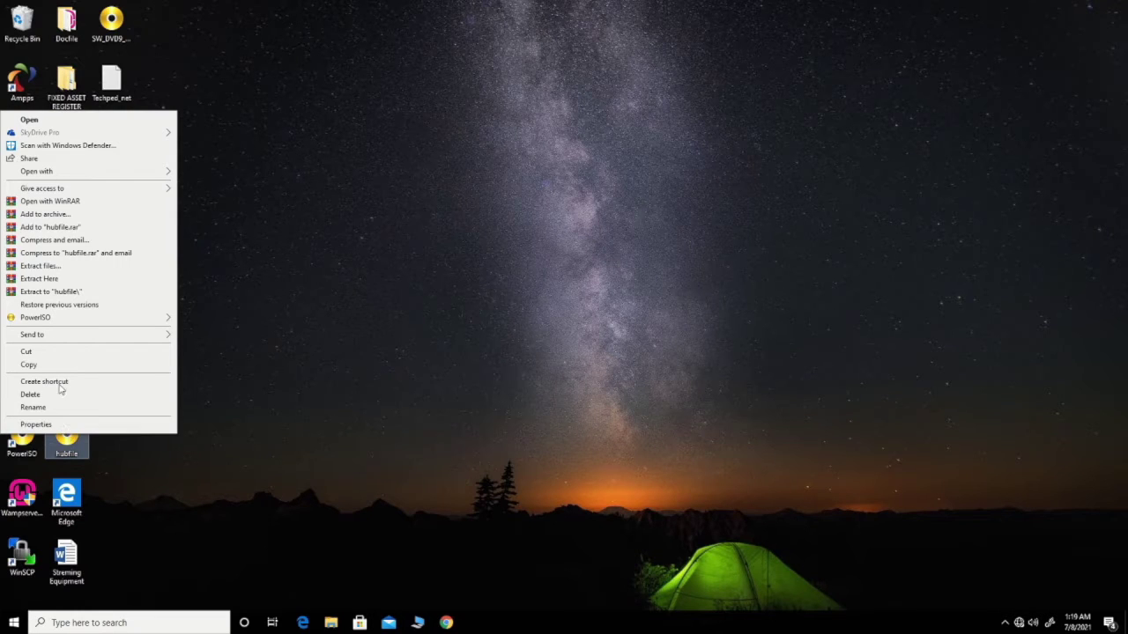
mouse_move(91, 321)
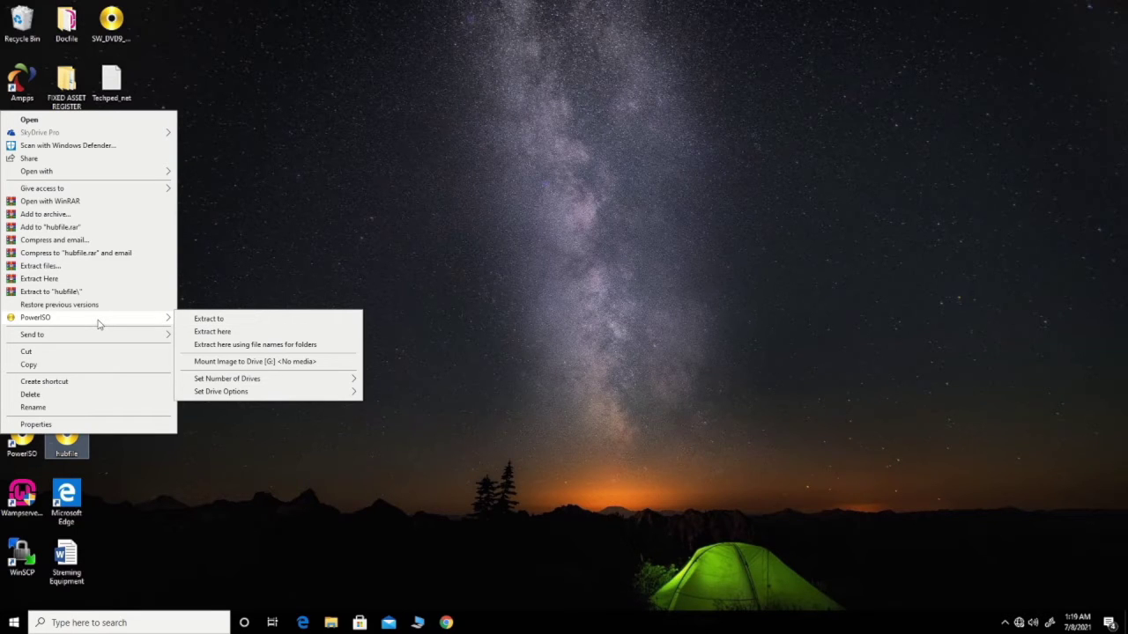
key("Escape")
key("Escape")
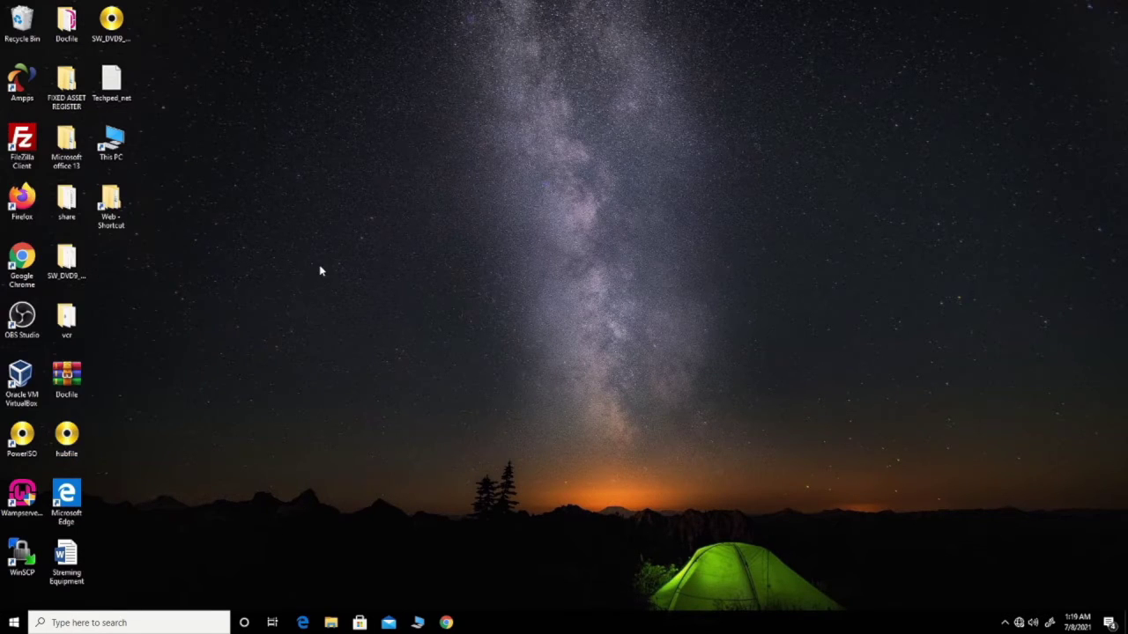
Open hubfile.iso in PowerISO and display the contents of its hubfile folder
double_click(67, 437)
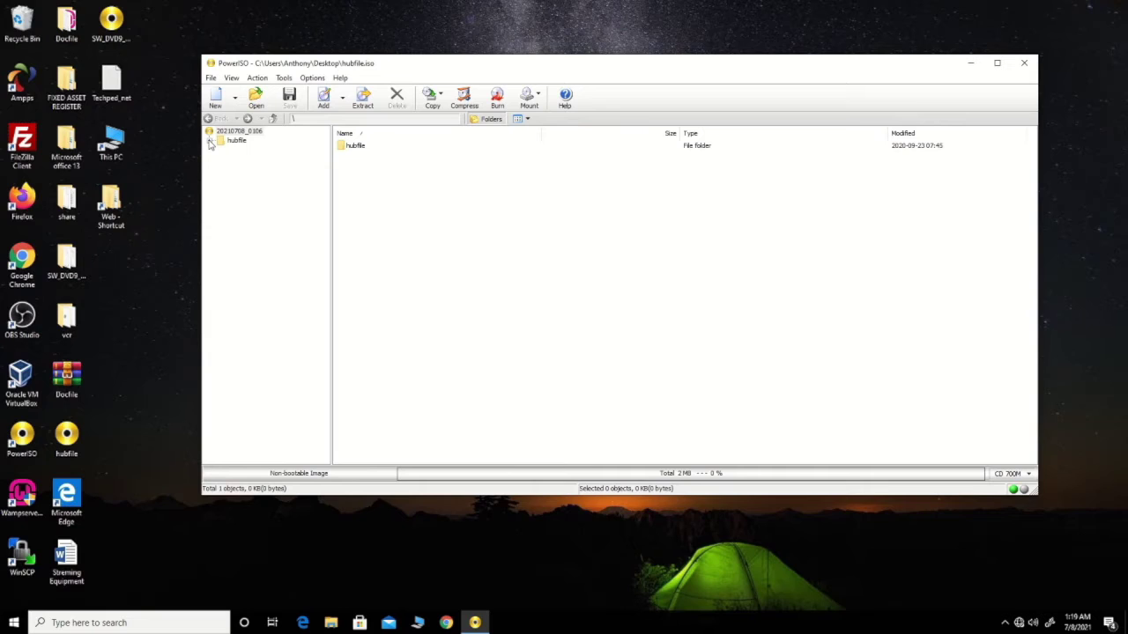
left_click(210, 142)
left_click(247, 150)
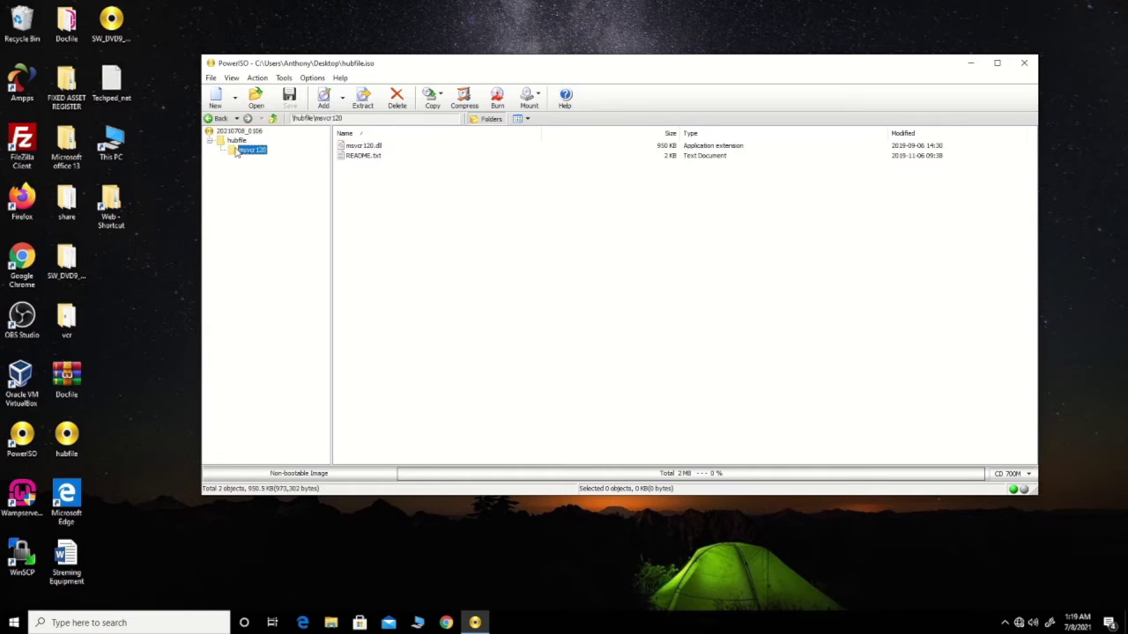
left_click(237, 141)
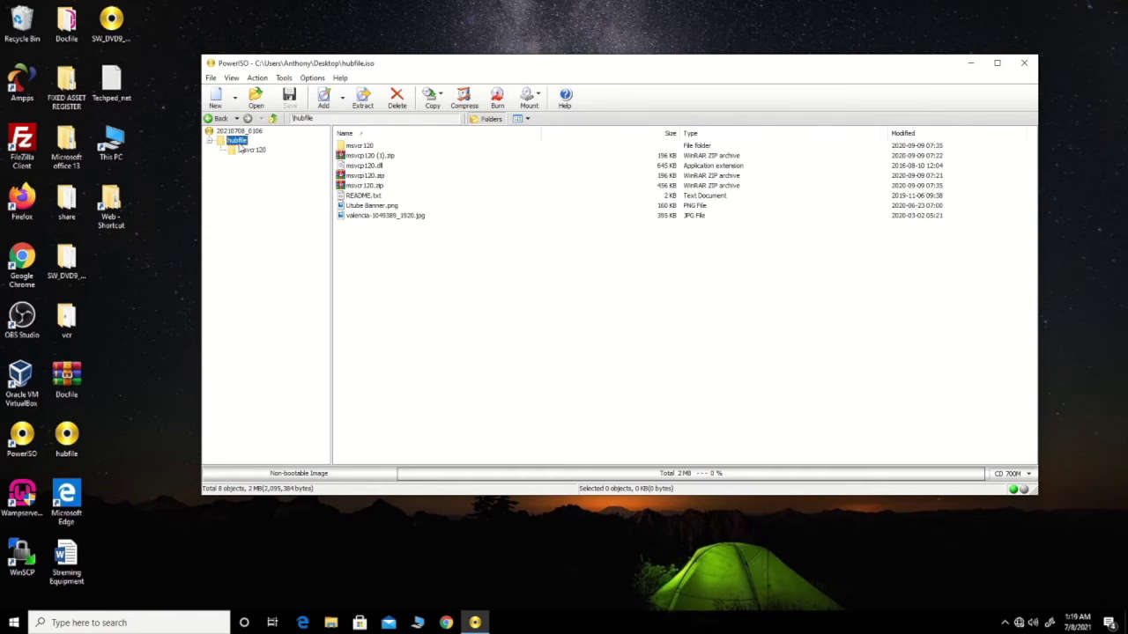
Delete README.txt from the hubfile folder, then close the image without saving
left_click(370, 201)
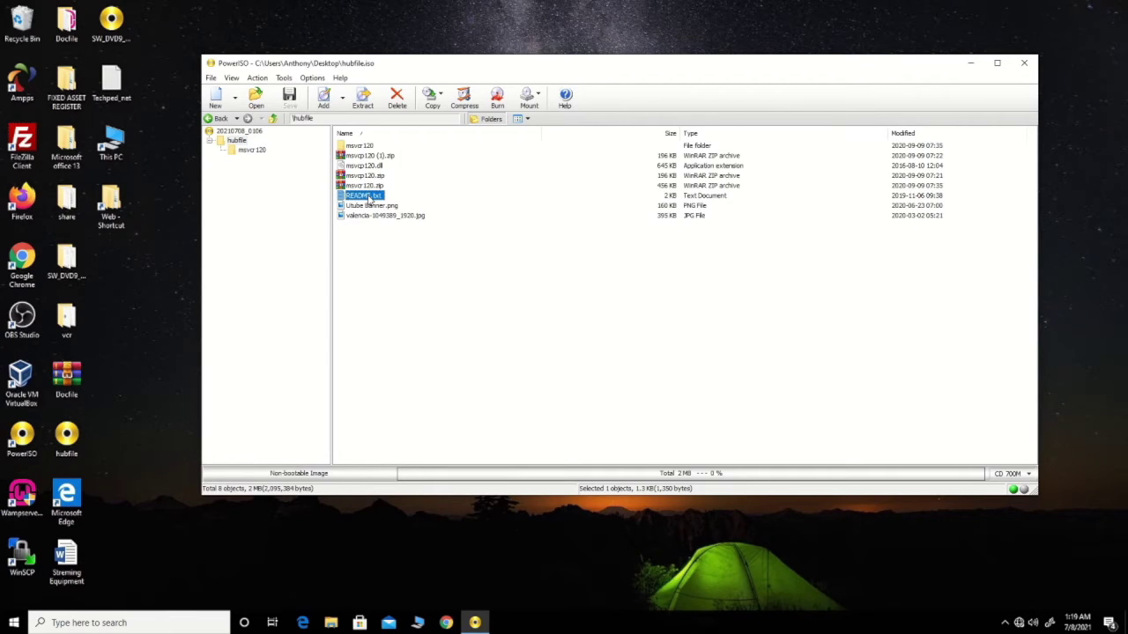
key("Delete")
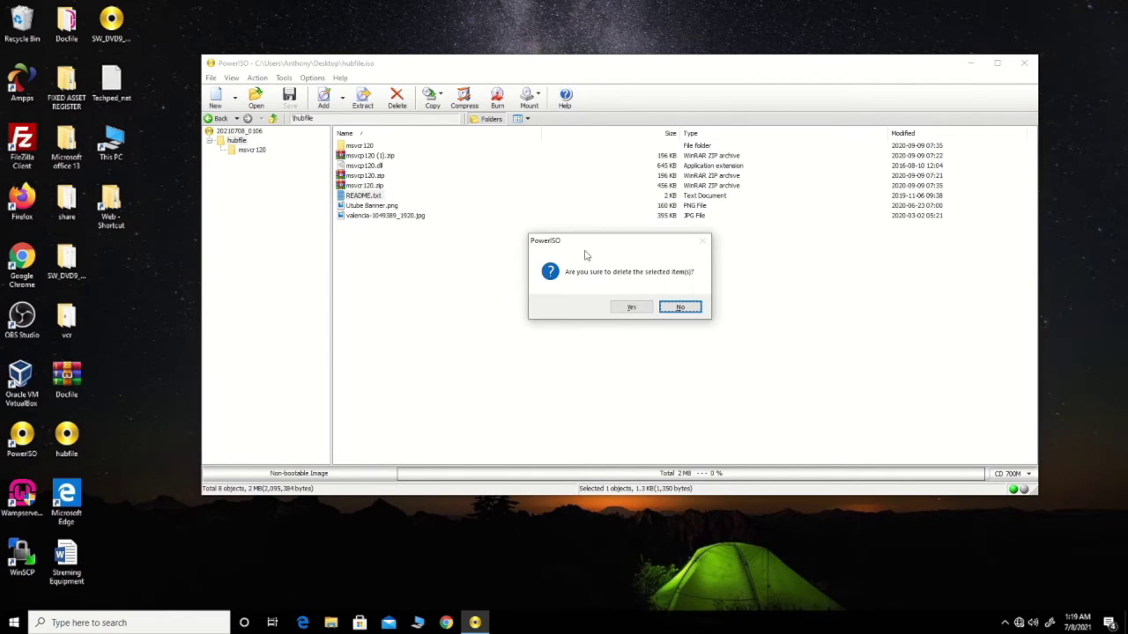
left_click(631, 308)
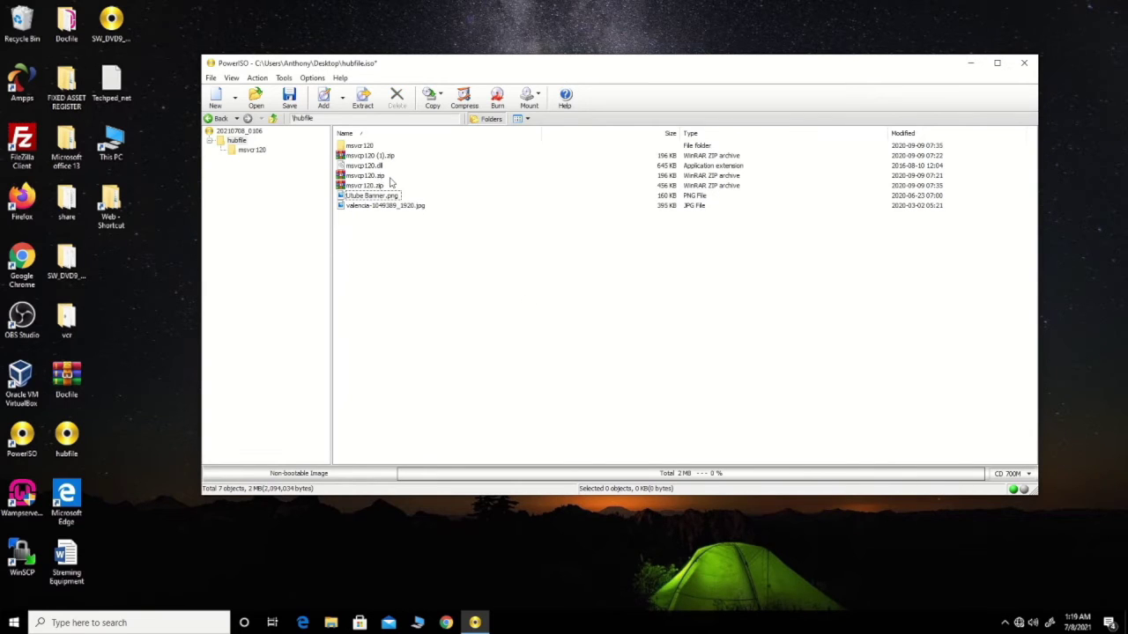
left_click(1024, 63)
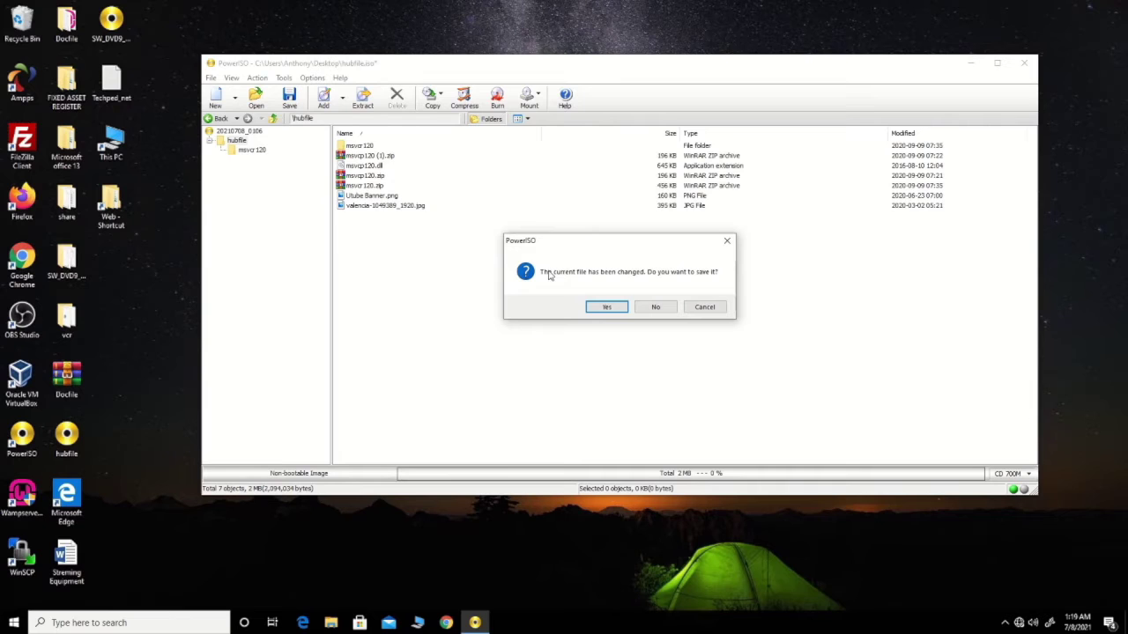
left_click(656, 310)
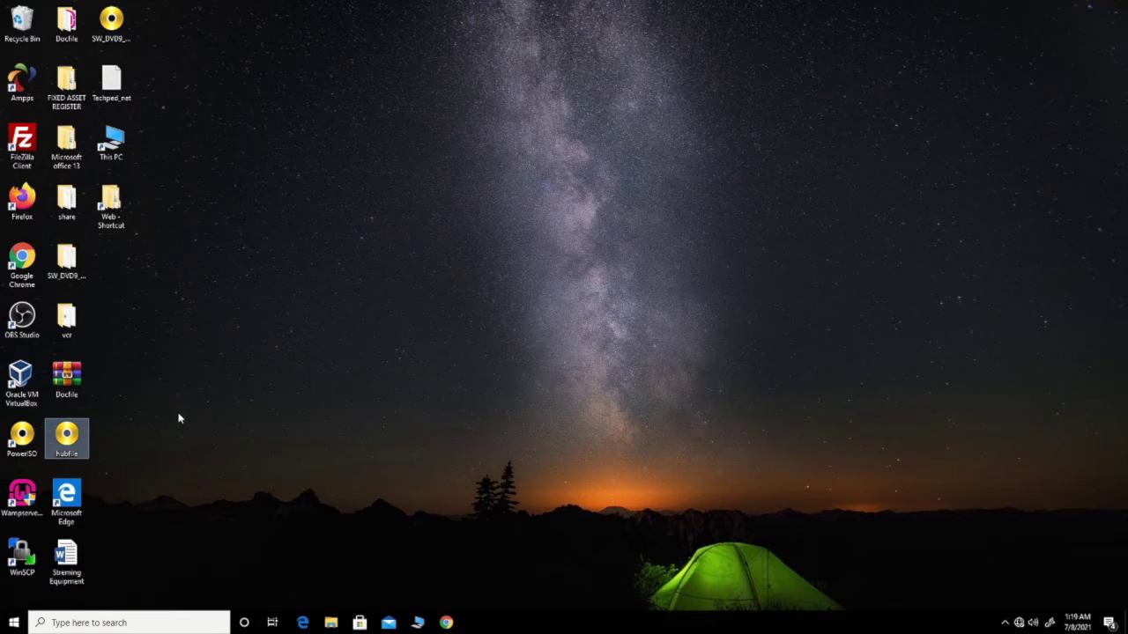
Launch PowerISO, open hubfile.iso and display its hubfile folder's contents
double_click(22, 436)
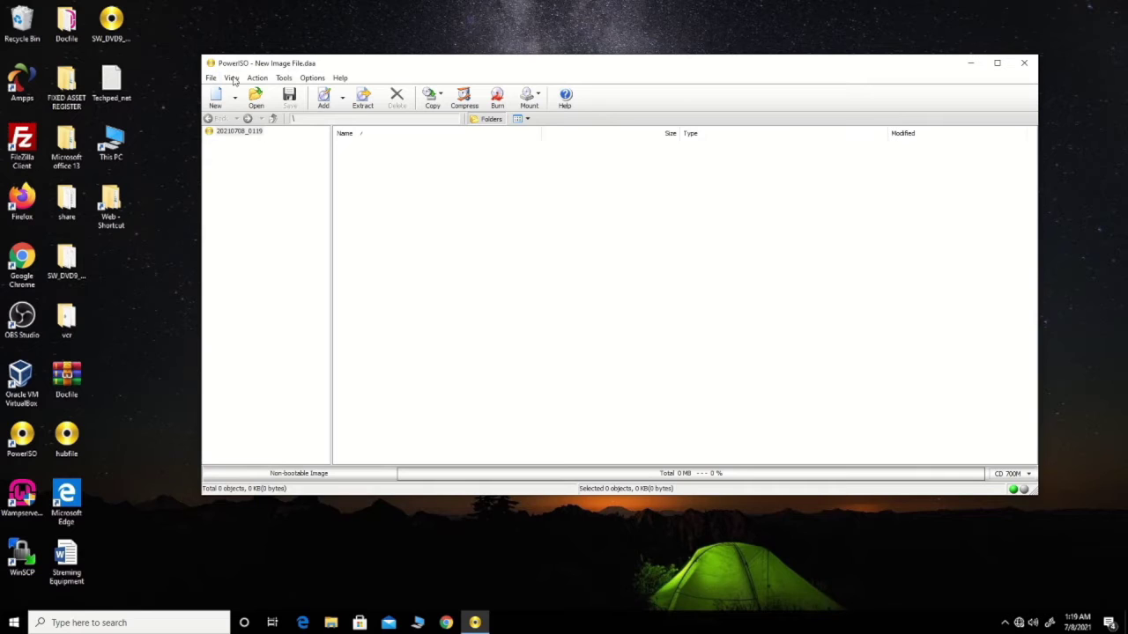
left_click(256, 101)
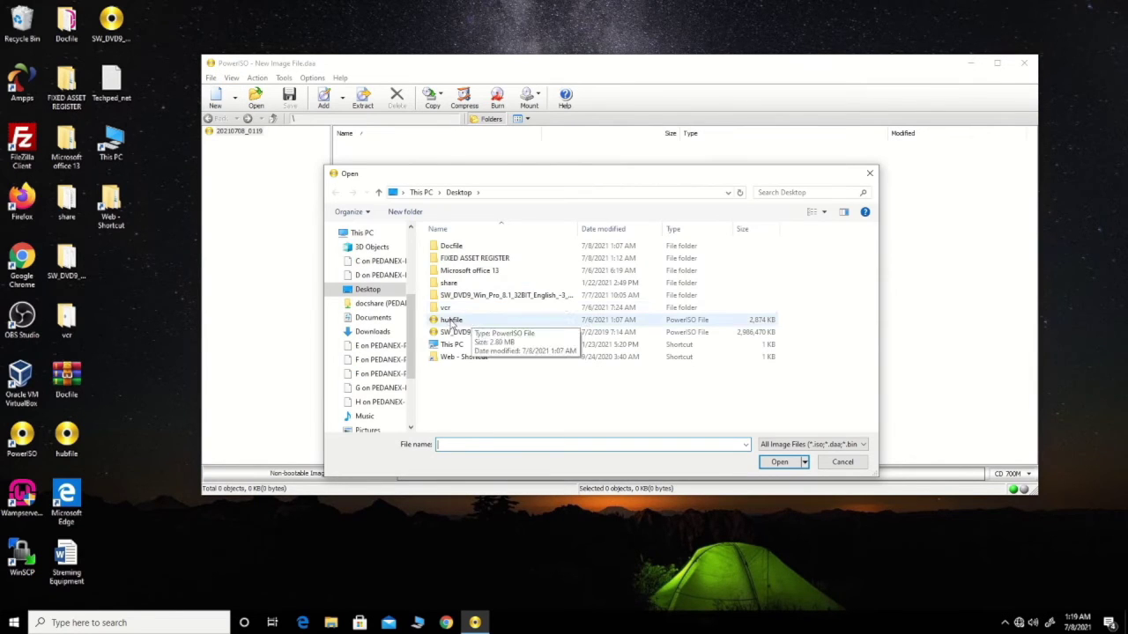
left_click(451, 323)
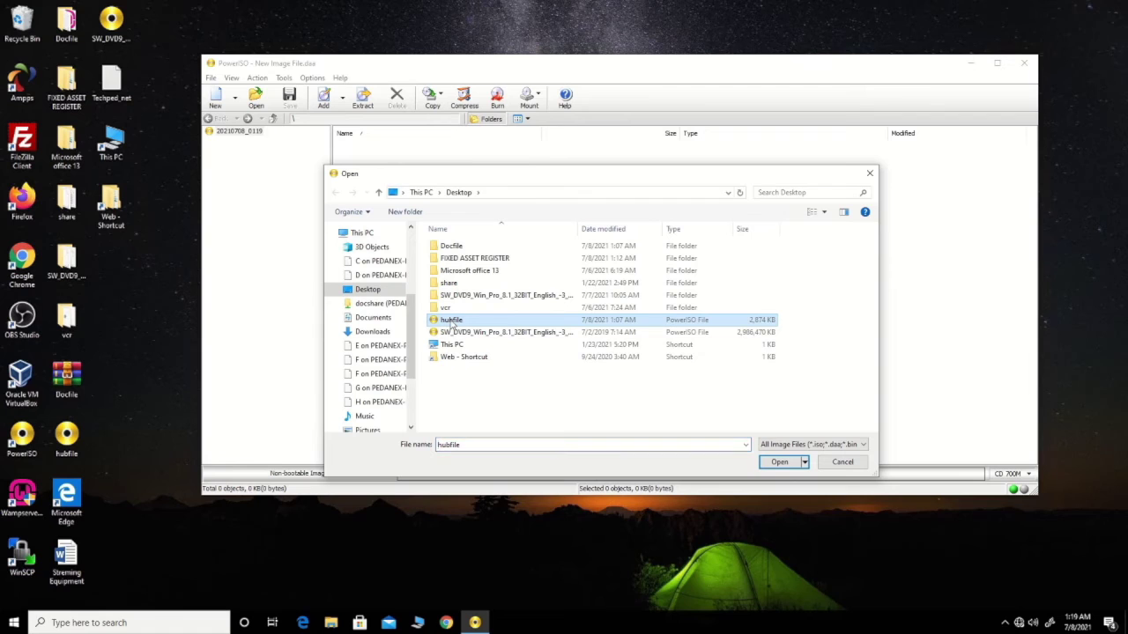
left_click(780, 465)
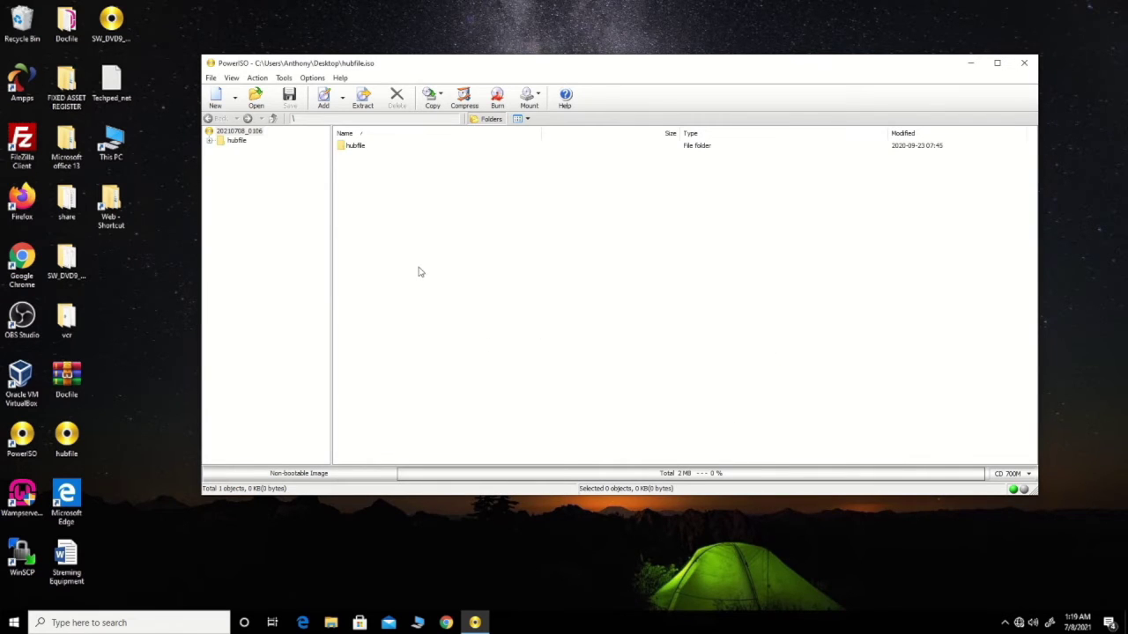
left_click(209, 141)
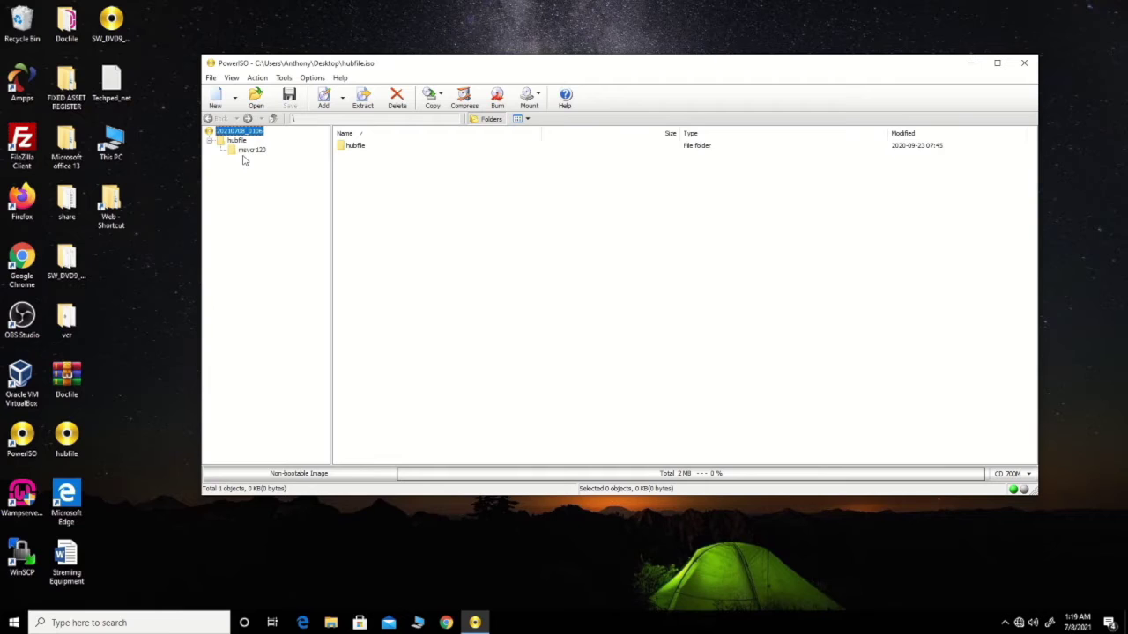
left_click(250, 151)
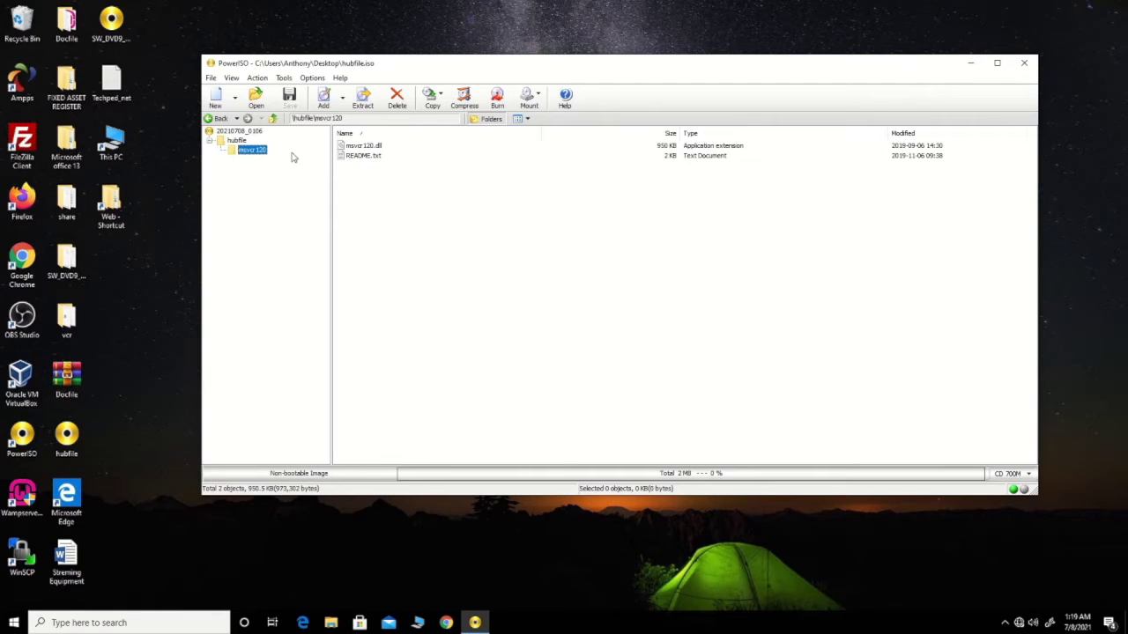
left_click(240, 142)
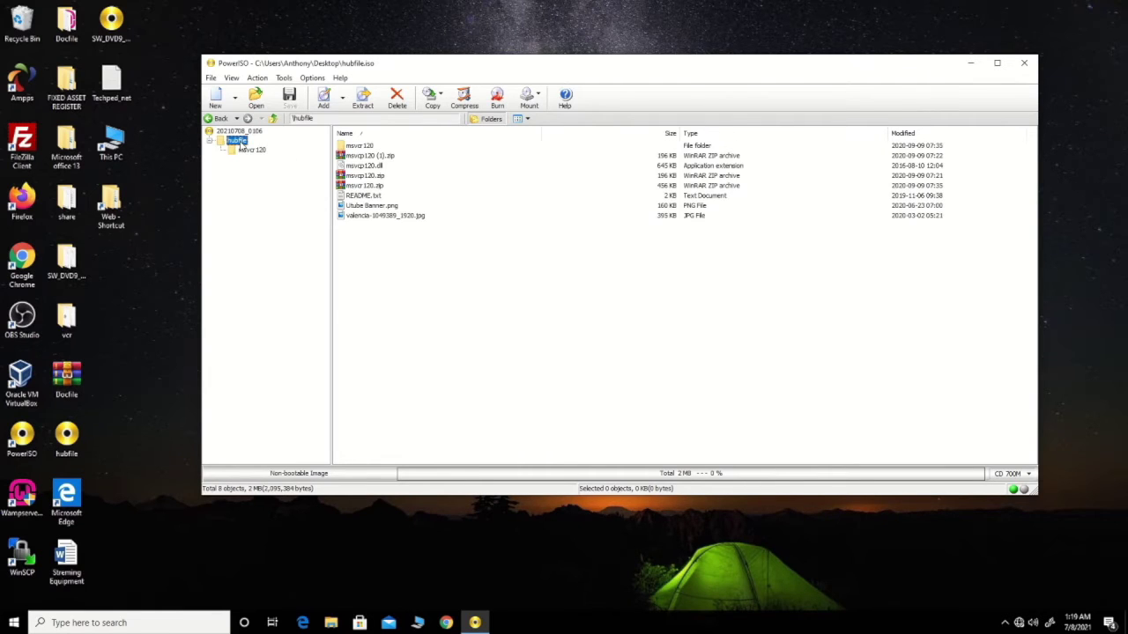
Delete README.txt and Utube Banner.png from the hubfile folder, confirming each deletion
left_click(370, 202)
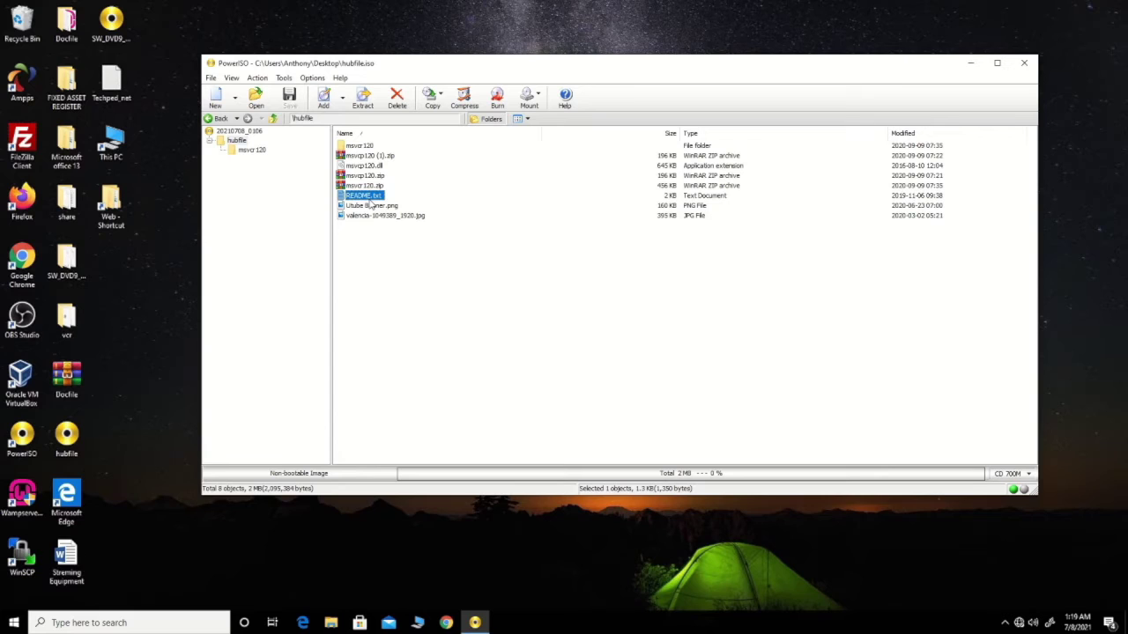
key("Delete")
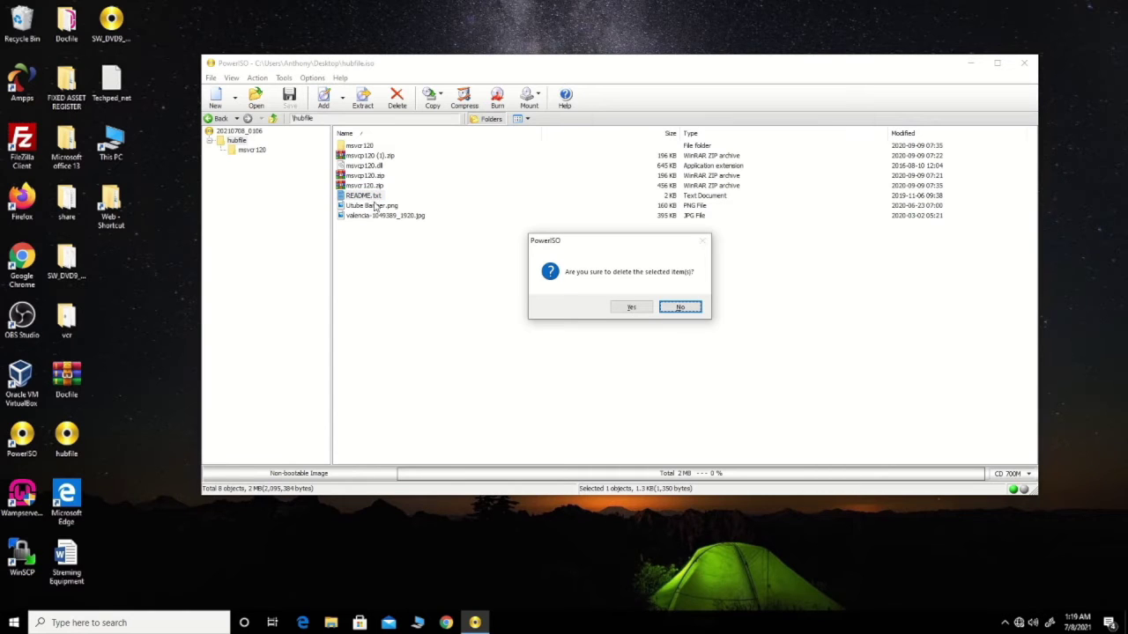
left_click(620, 307)
left_click(369, 196)
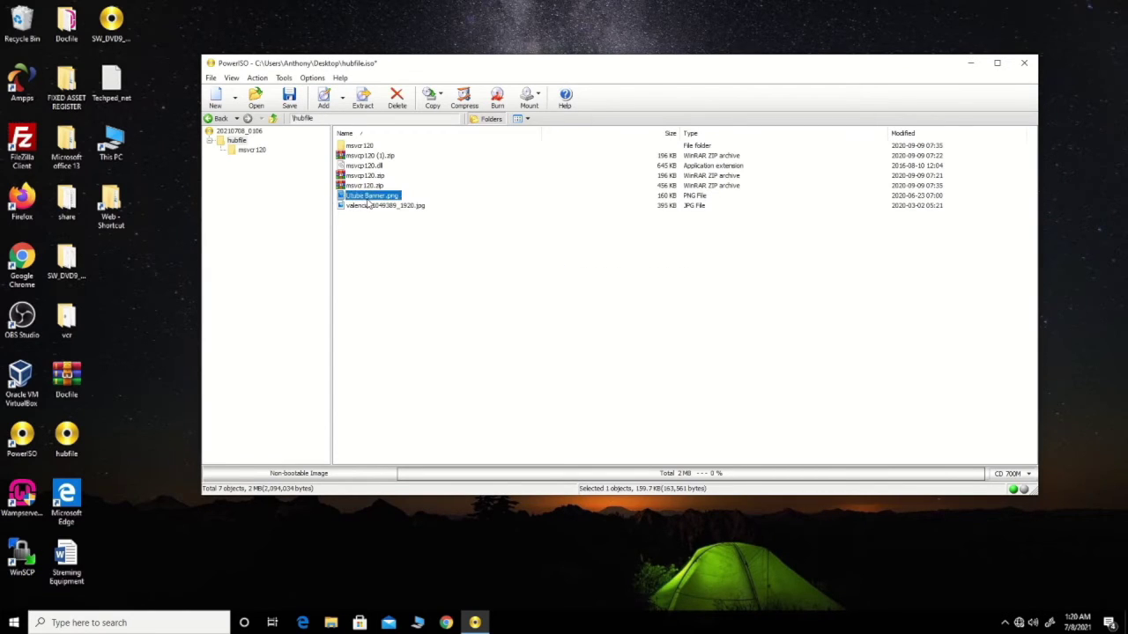
key("Delete")
left_click(622, 307)
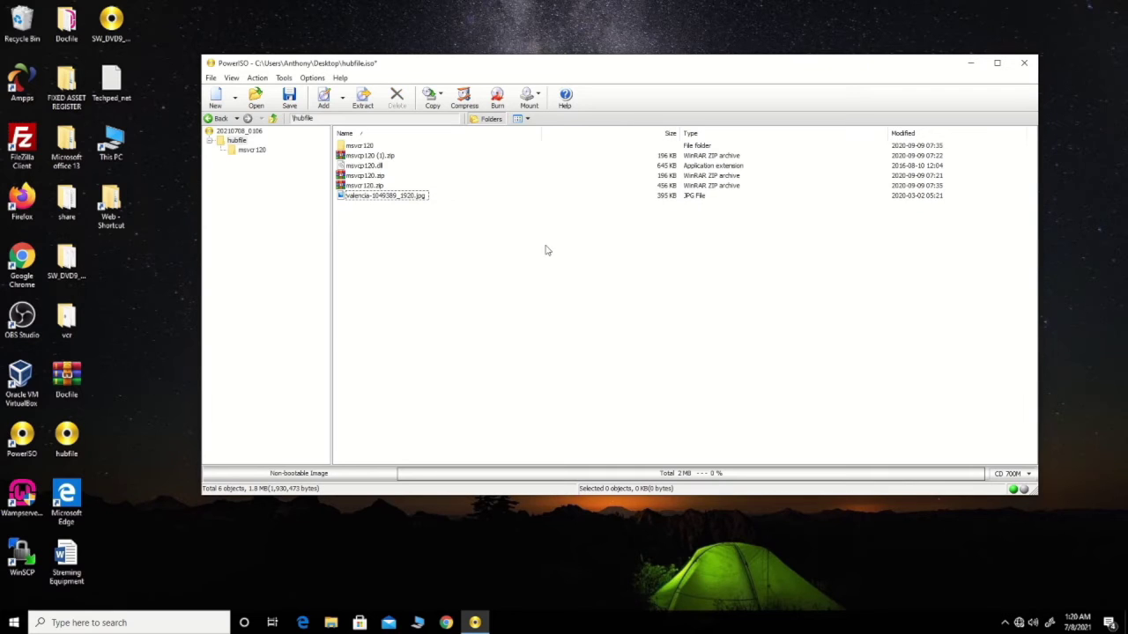
Pick the desktop's FIXED ASSET REGISTER folder in Add Files and Folders and add it to the hubfile image
left_click(324, 105)
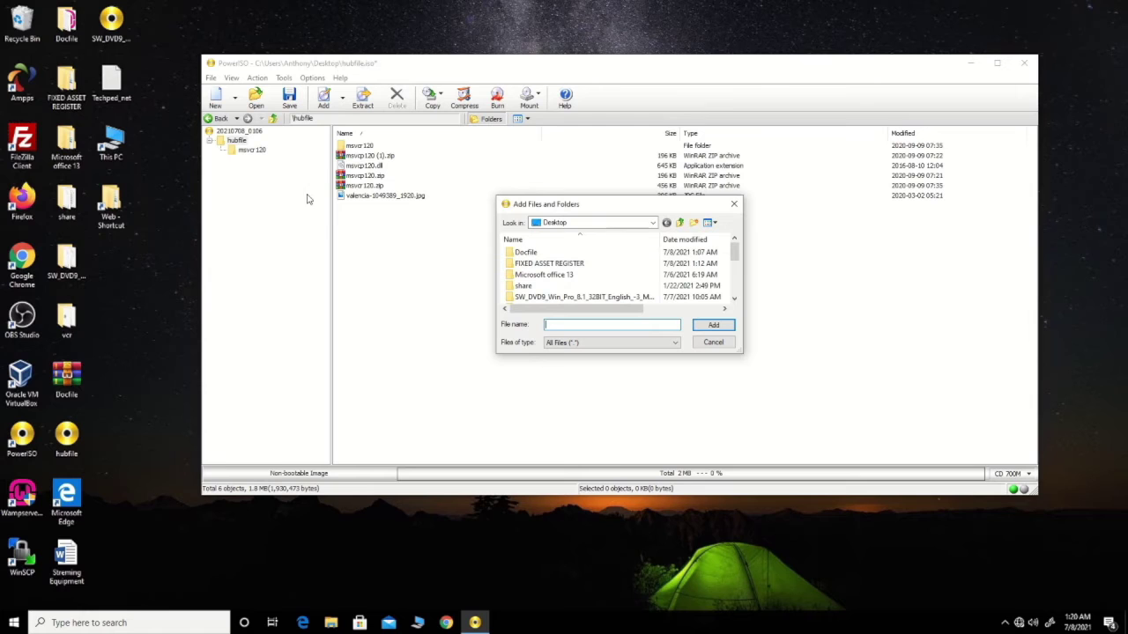
double_click(66, 84)
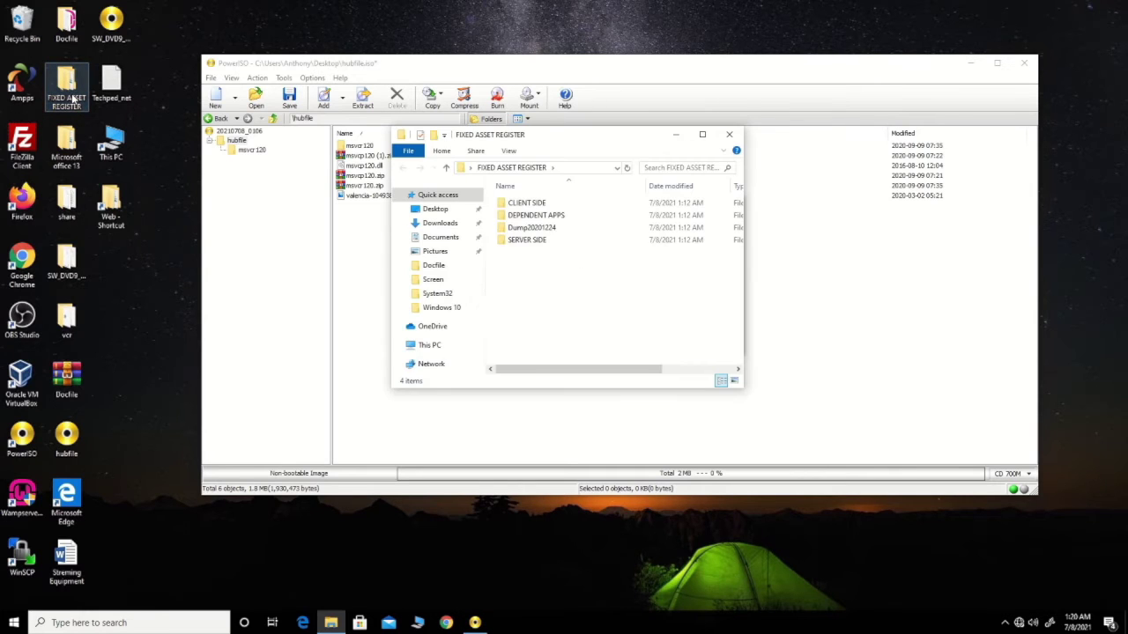
left_click(728, 134)
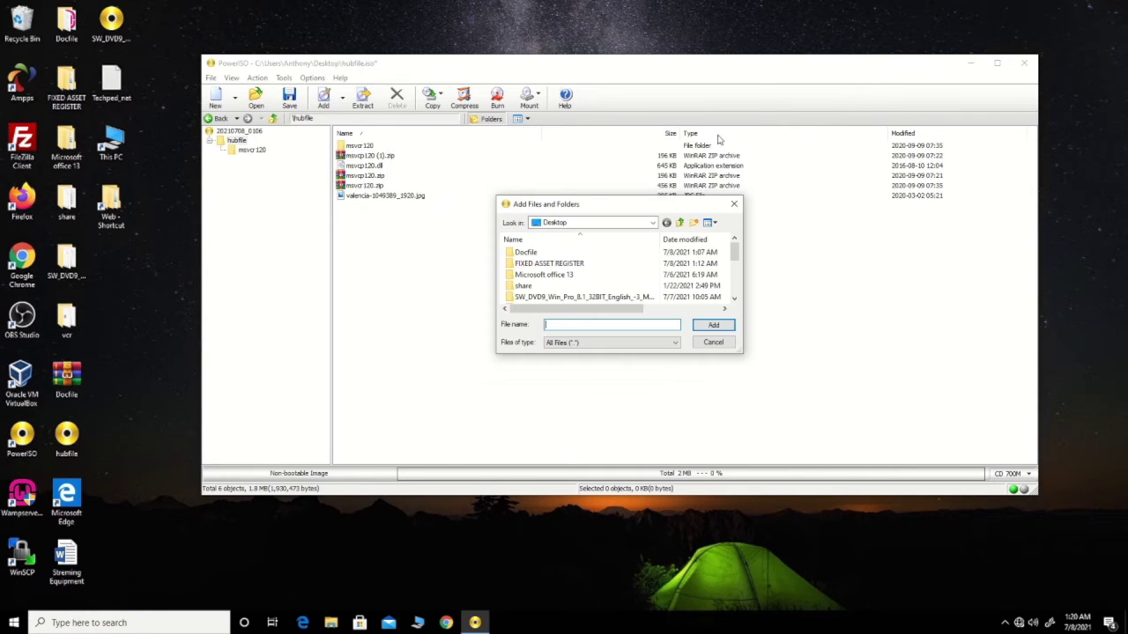
left_click(549, 264)
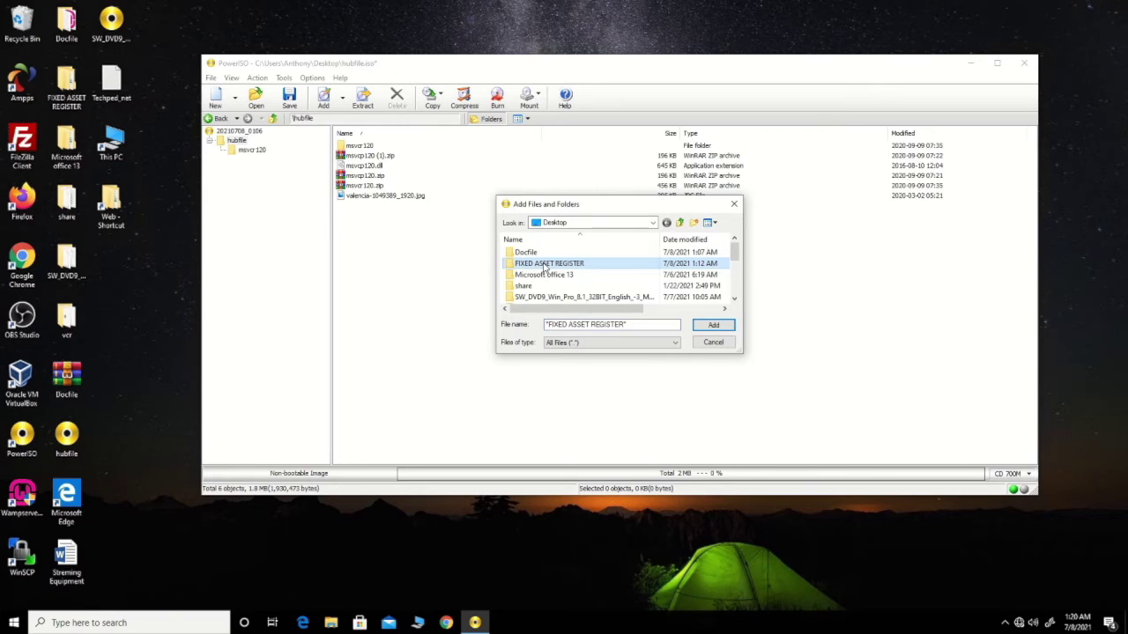
left_click(714, 326)
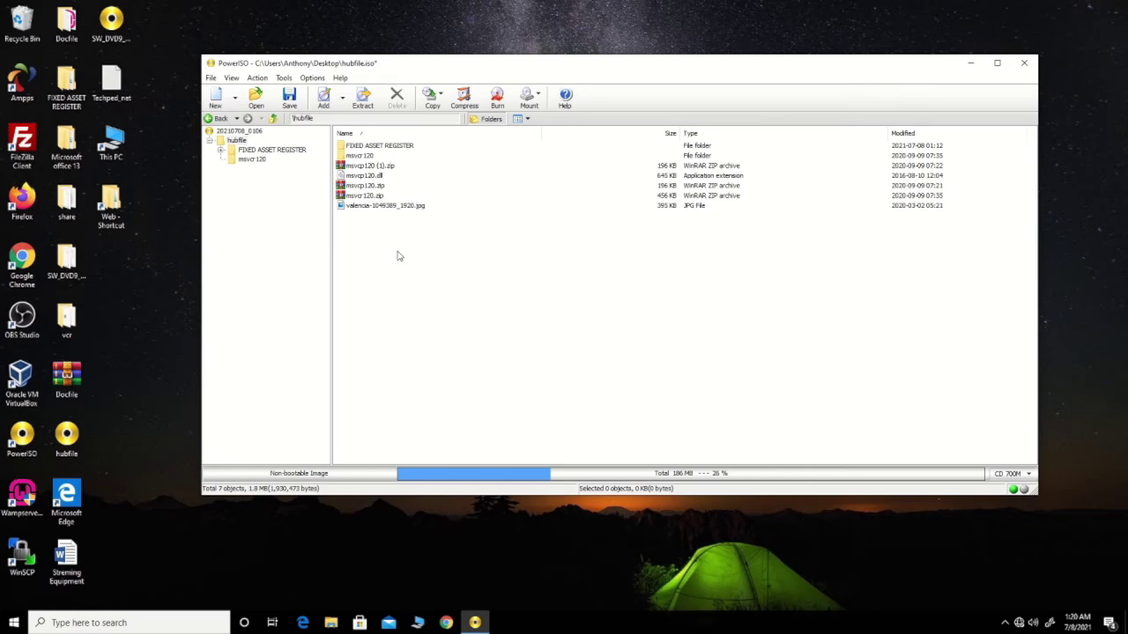
Open FIXED ASSET REGISTER in the image and delete its Dump20201224 folder, confirming with Yes
double_click(388, 146)
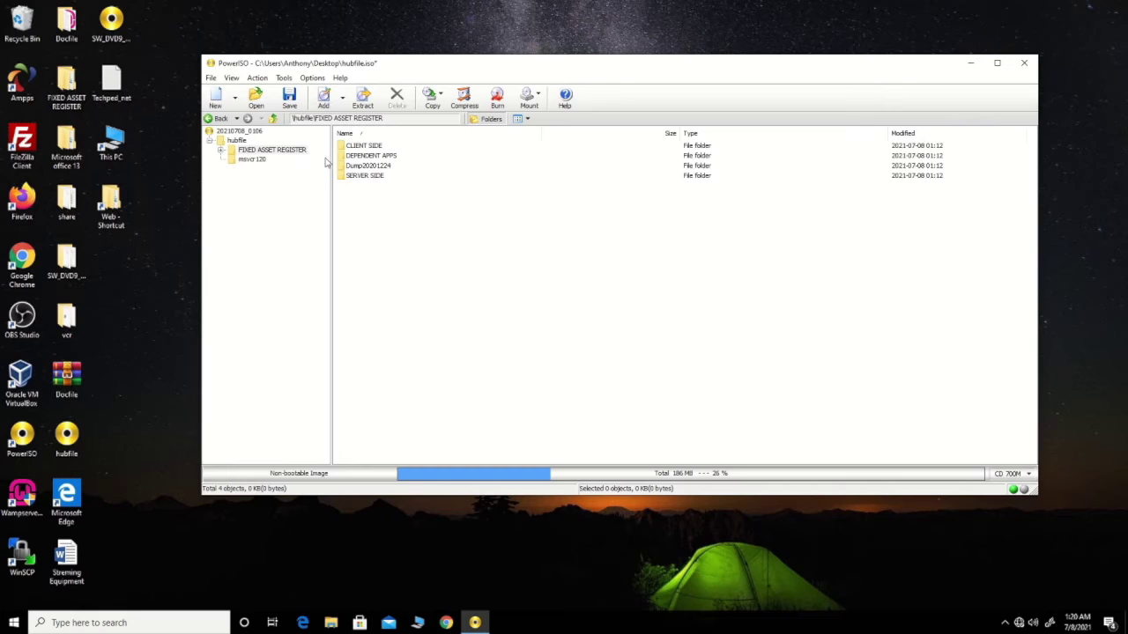
left_click(363, 170)
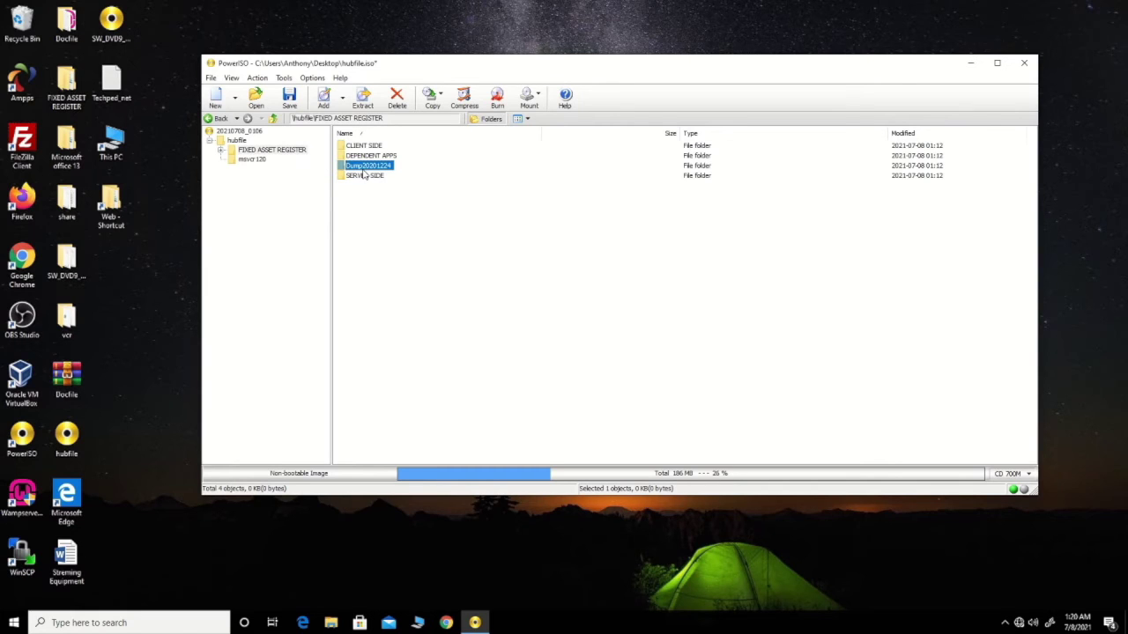
key("Delete")
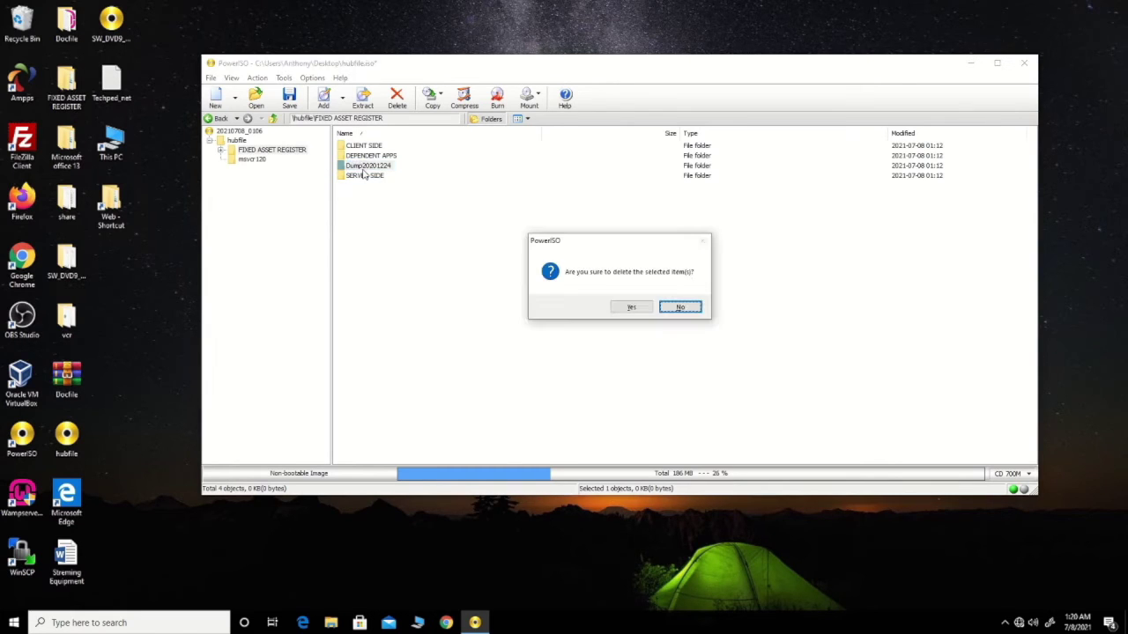
left_click(623, 308)
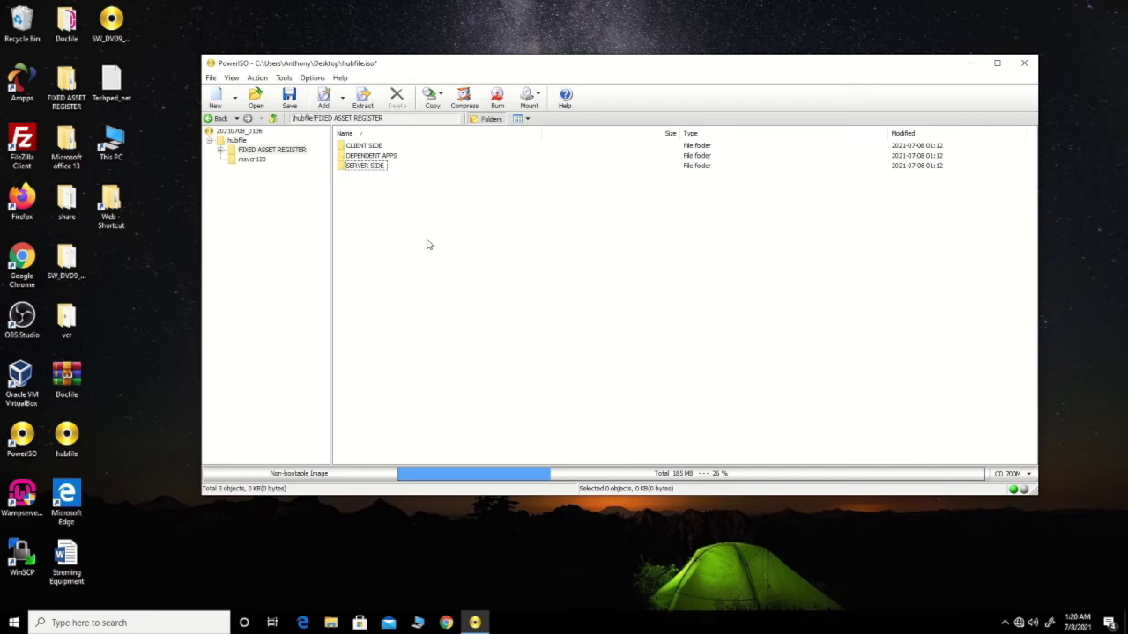
Decline overwriting hubfile.iso and use Save As to save the image as hubfile1.iso
left_click(290, 100)
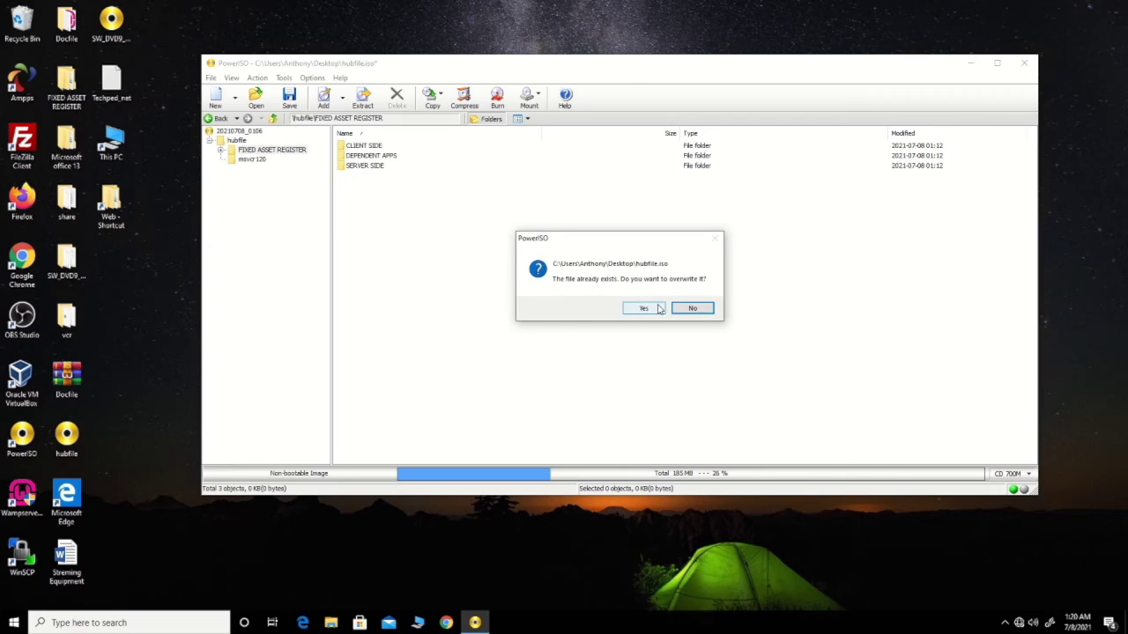
left_click(693, 309)
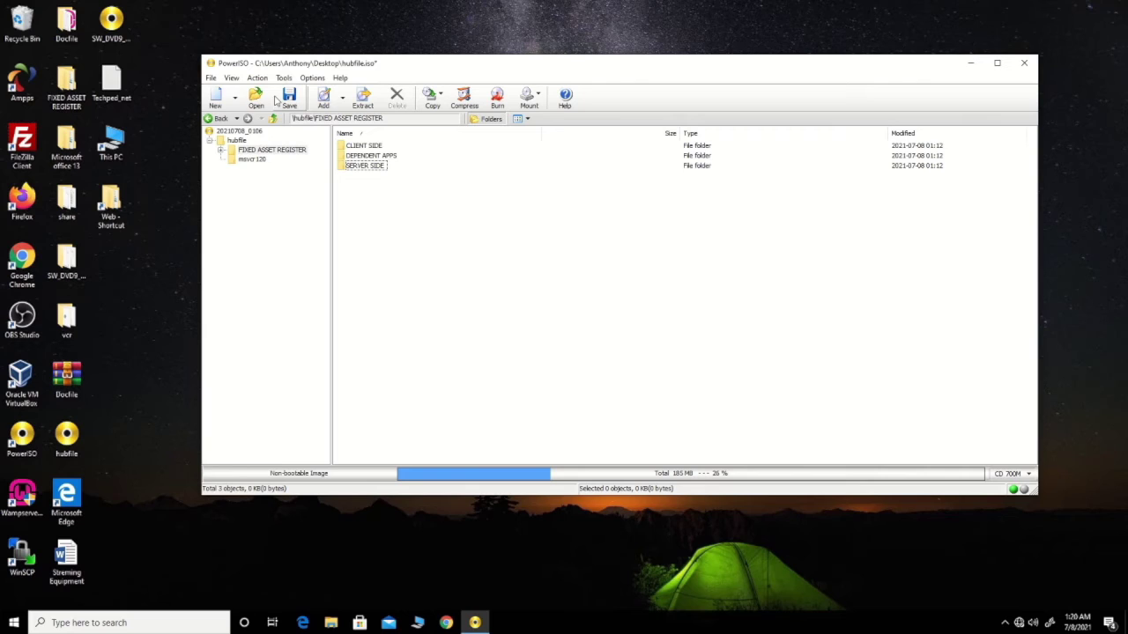
left_click(213, 80)
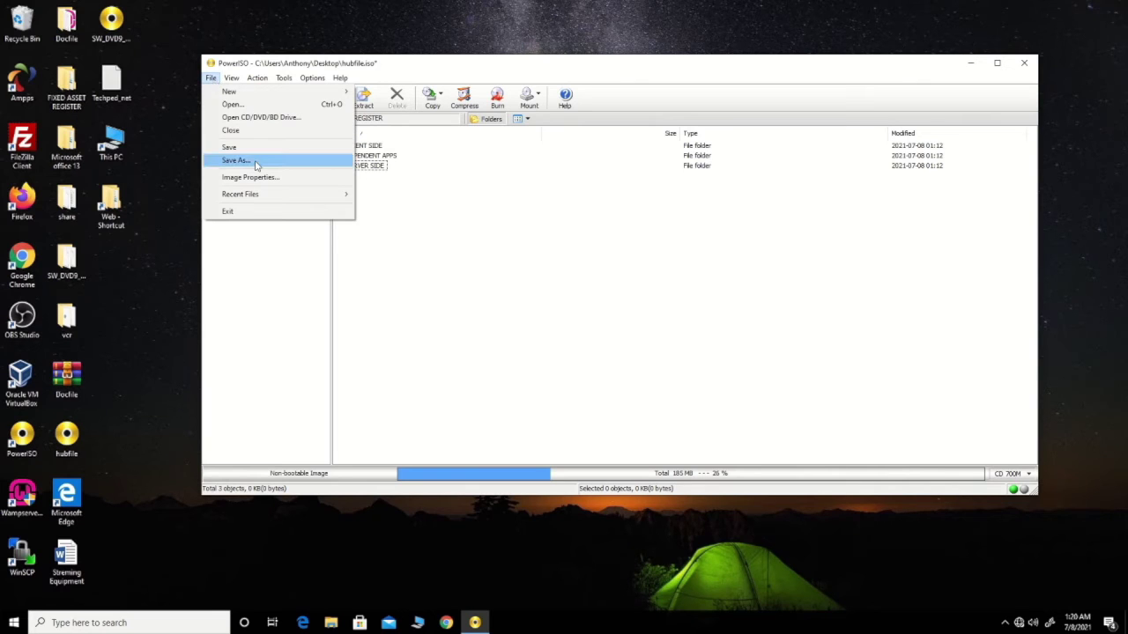
left_click(236, 161)
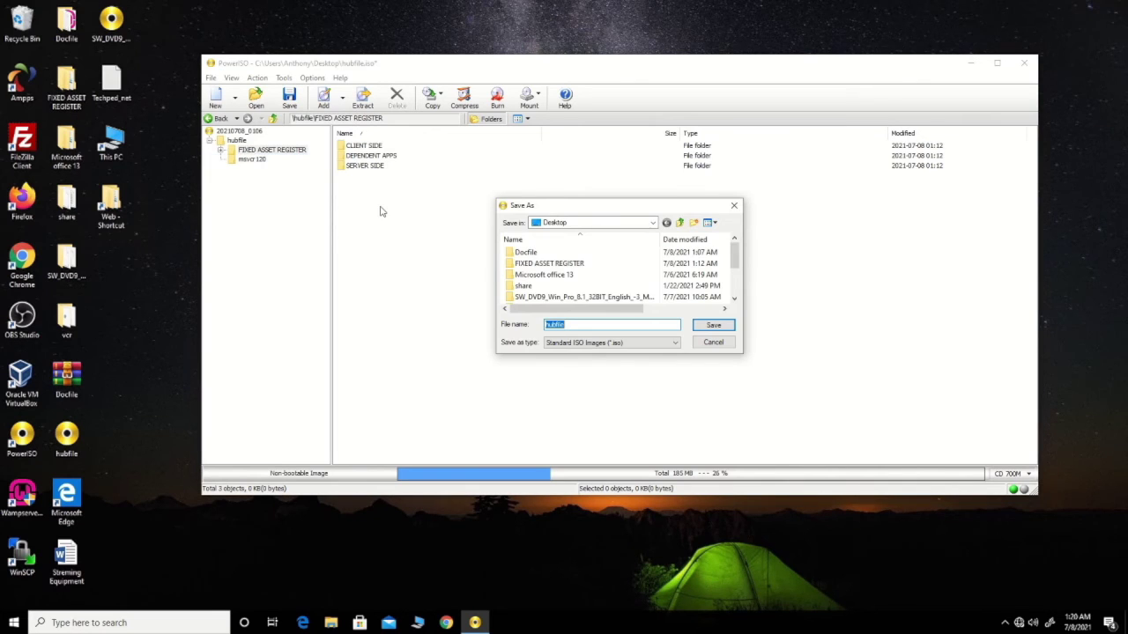
left_click(569, 325)
left_click(714, 326)
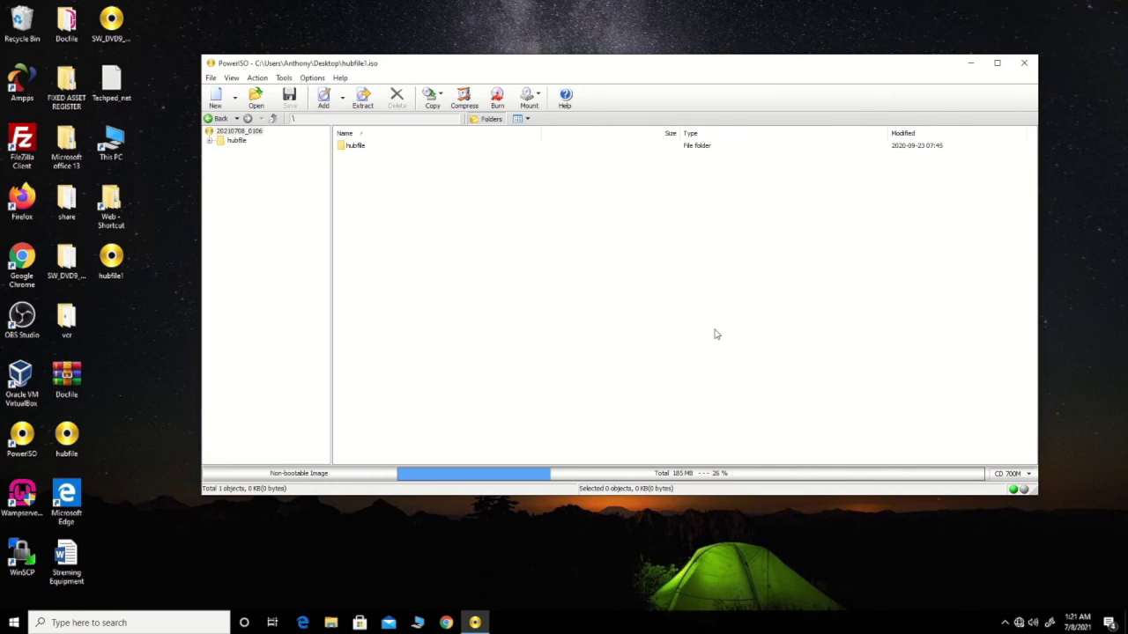
Reopen hubfile1.iso from the desktop and expand its hubfile folder
left_click(109, 266)
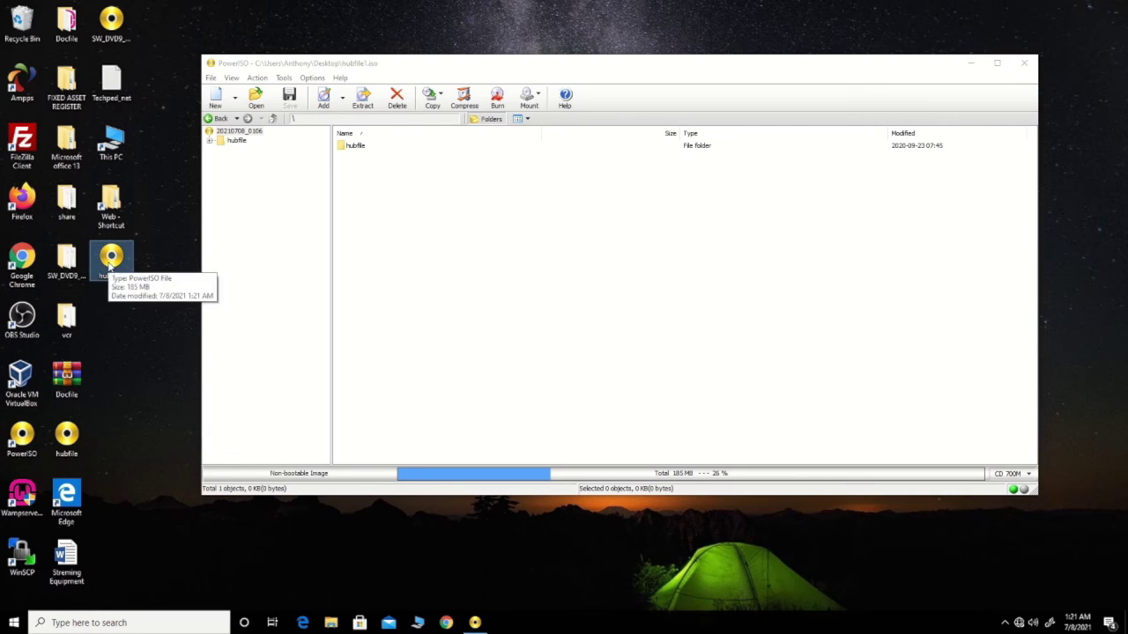
double_click(109, 266)
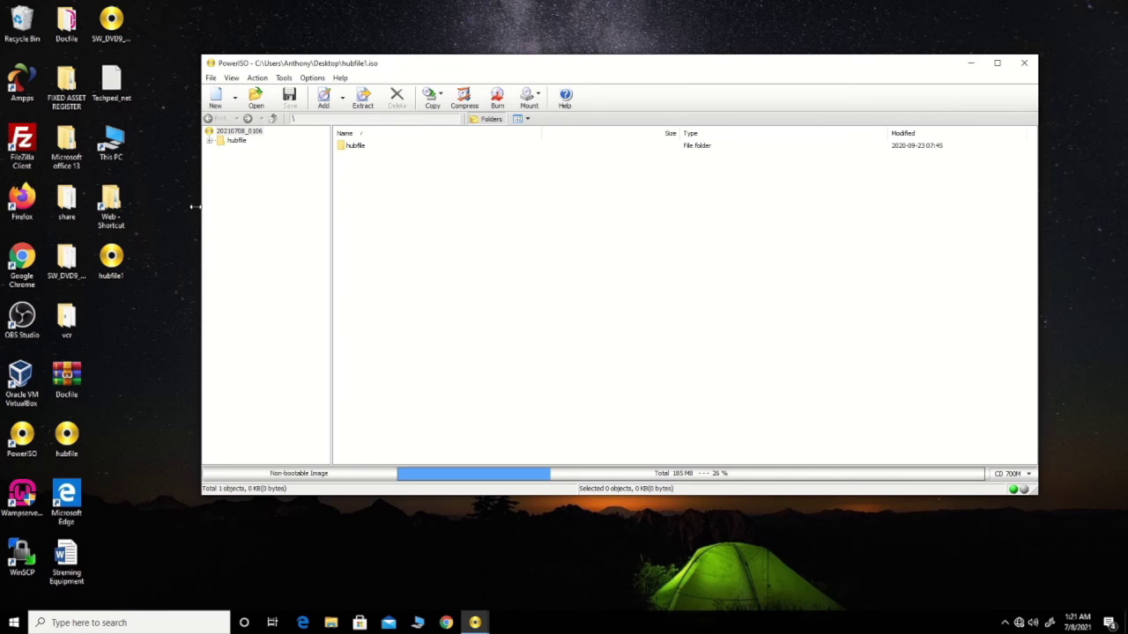
left_click(210, 141)
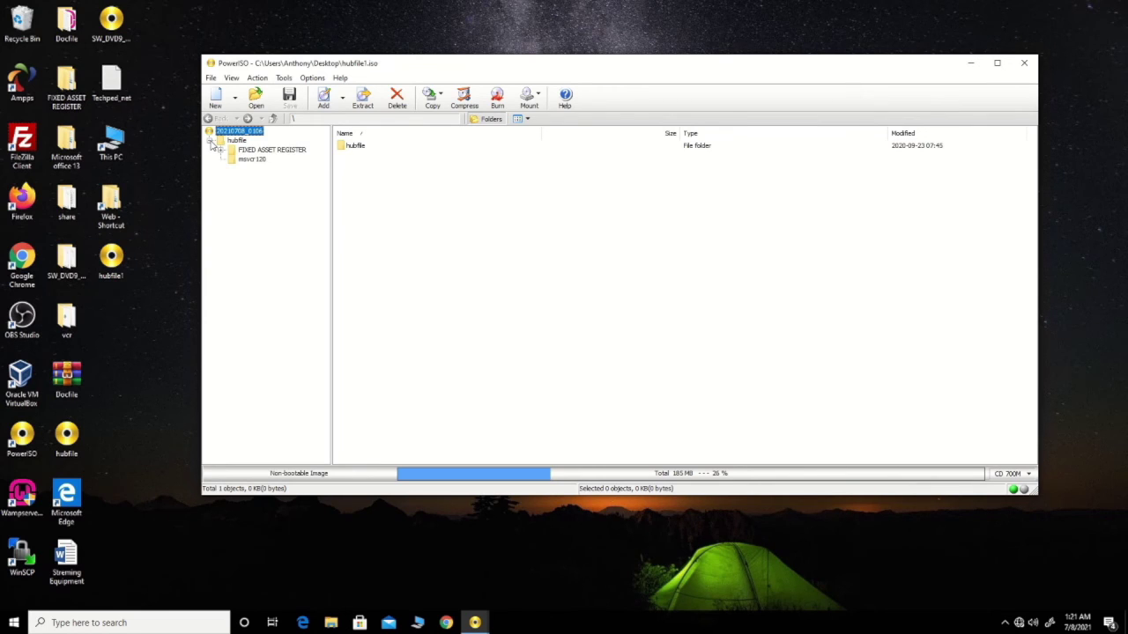
Start a new image, reopen hubfile1.iso and view FIXED ASSET REGISTER's three folders
left_click(215, 97)
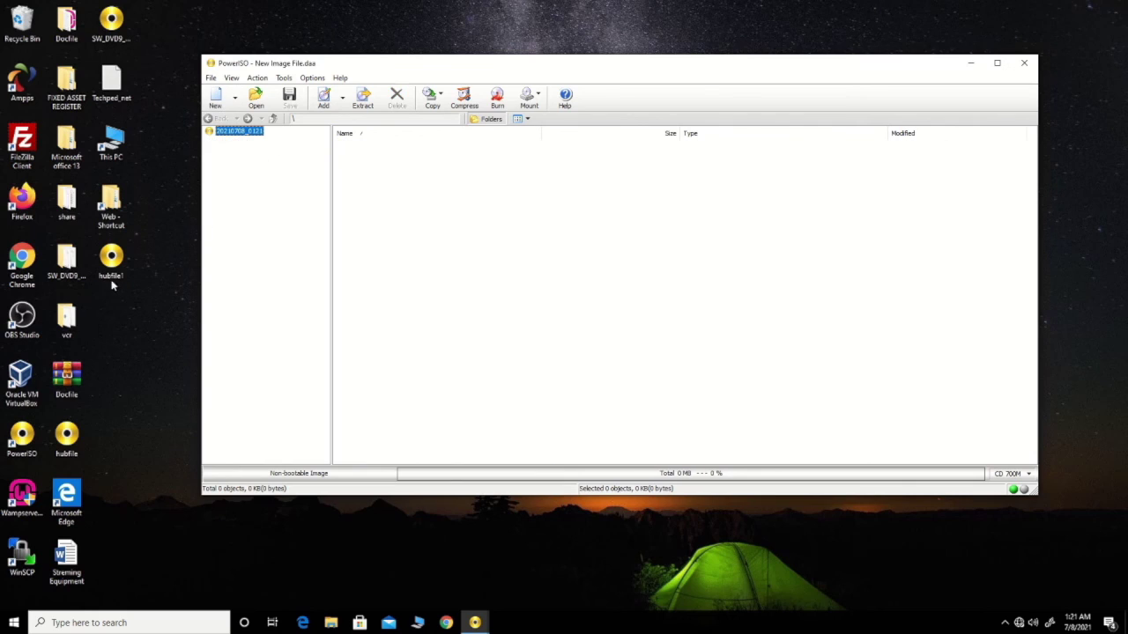
left_click(104, 256)
double_click(112, 256)
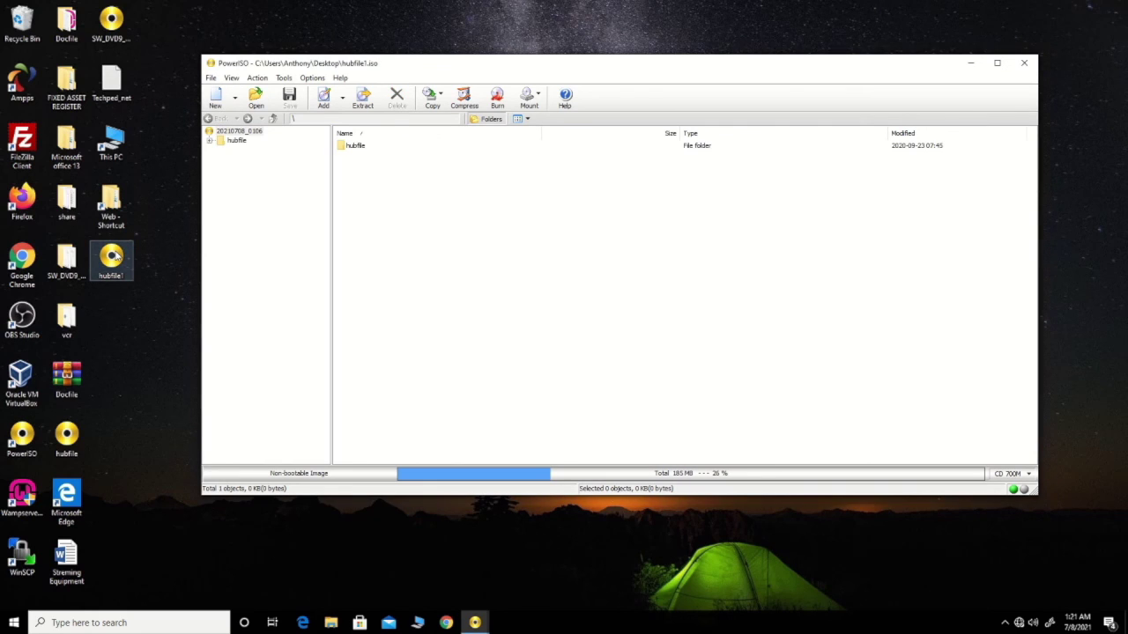
left_click(211, 141)
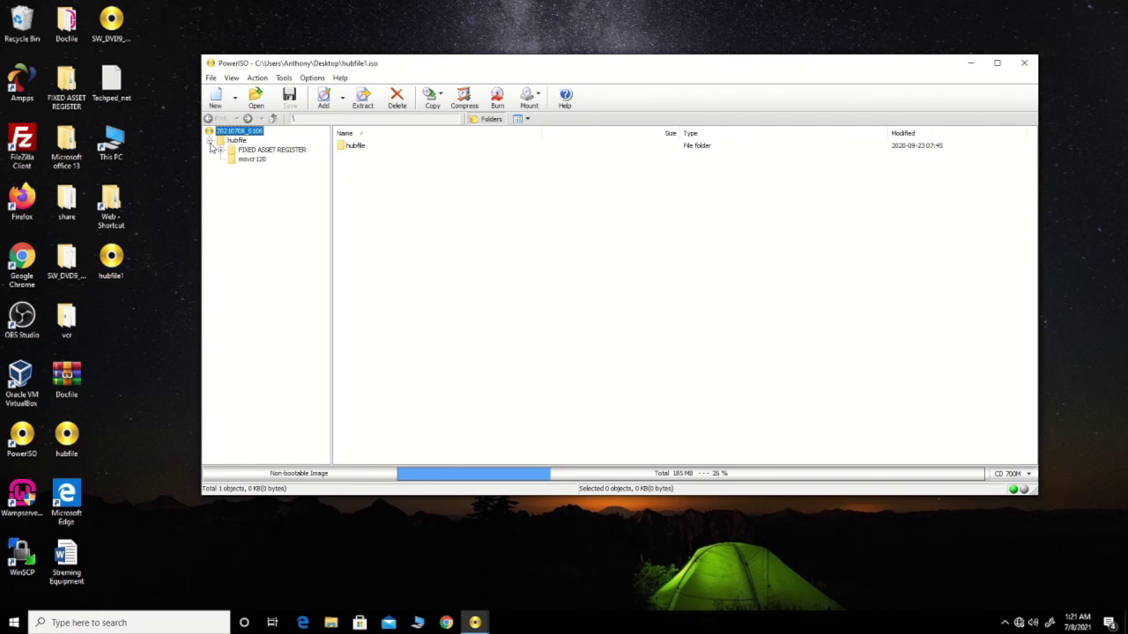
left_click(249, 159)
left_click(254, 150)
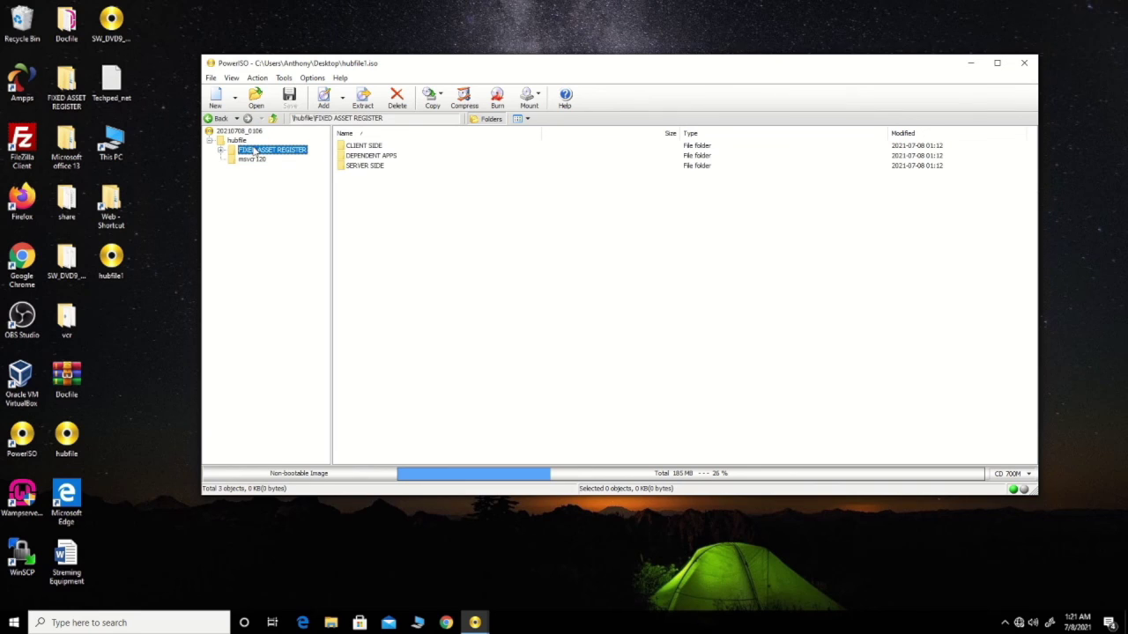
Open the original hubfile.iso and list its hubfile folder, still showing README.txt and Utube Banner.png among 8 items
left_click(220, 98)
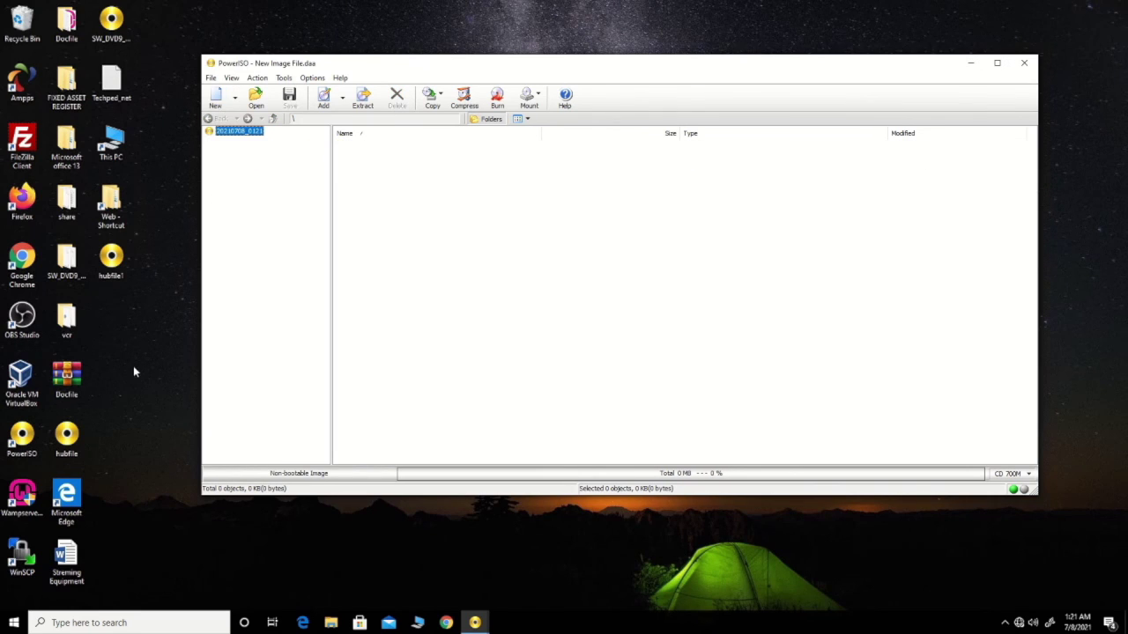
left_click(67, 438)
double_click(67, 438)
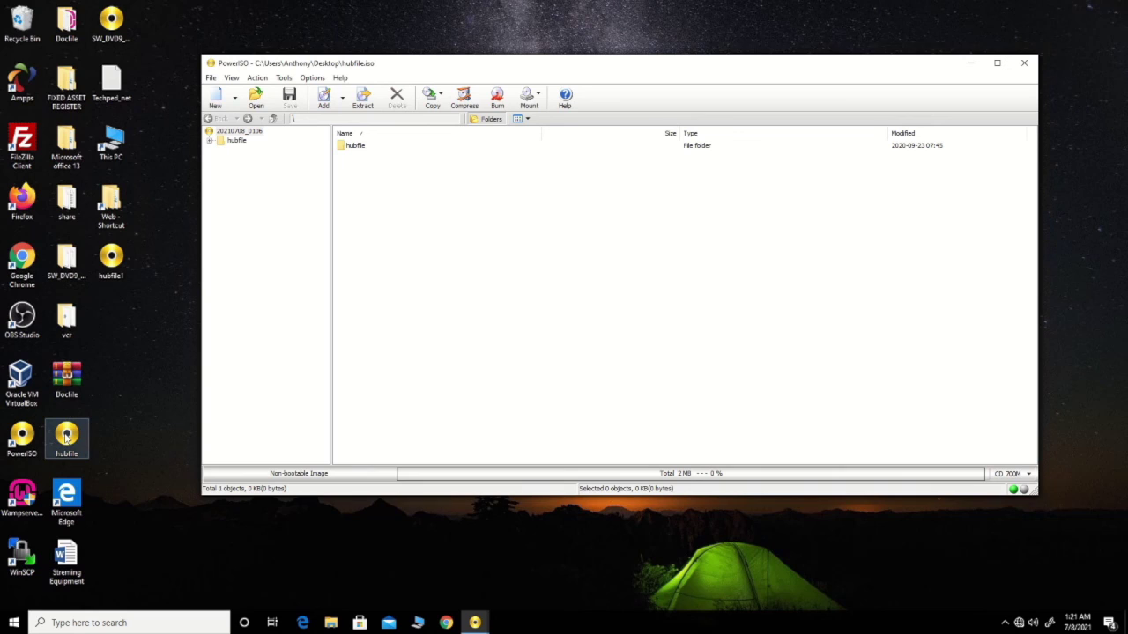
left_click(210, 142)
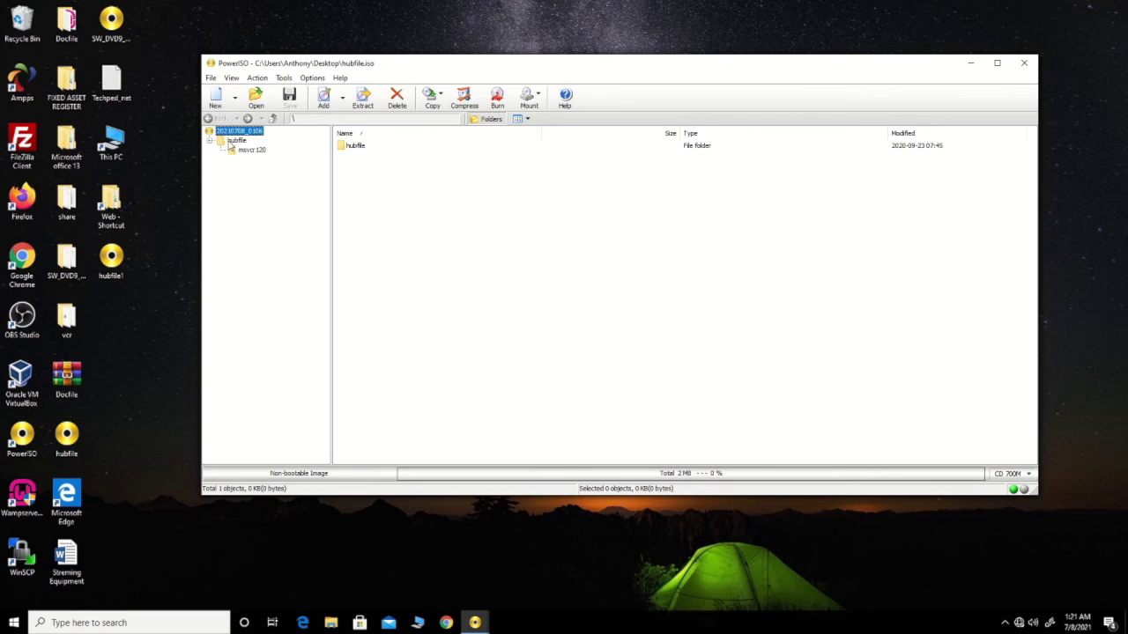
left_click(248, 150)
left_click(236, 141)
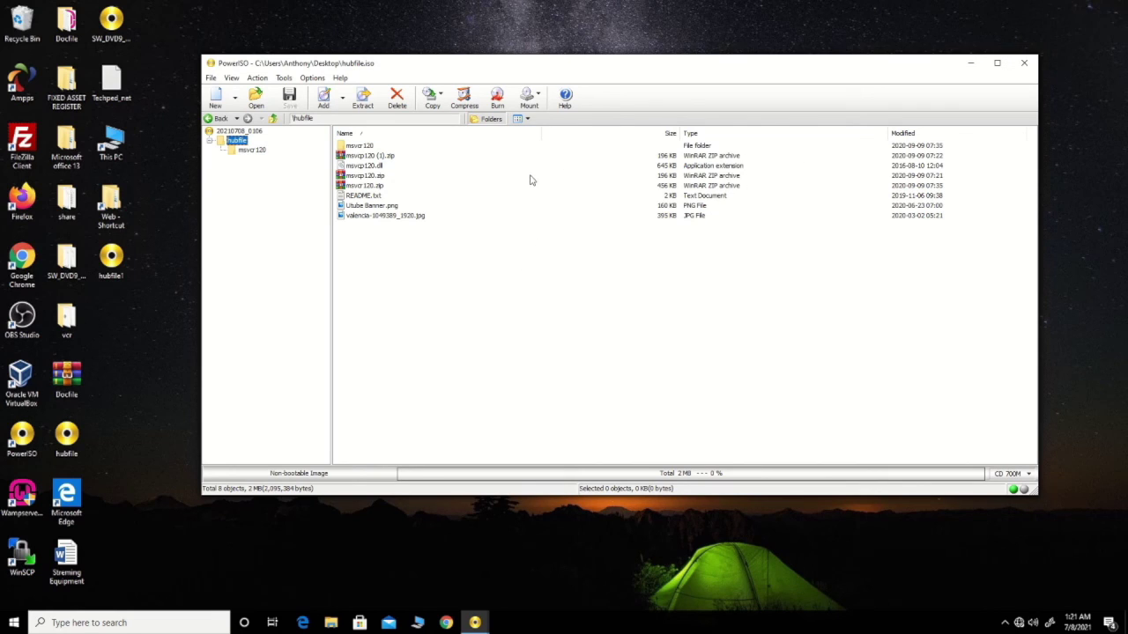
mouse_move(491, 7)
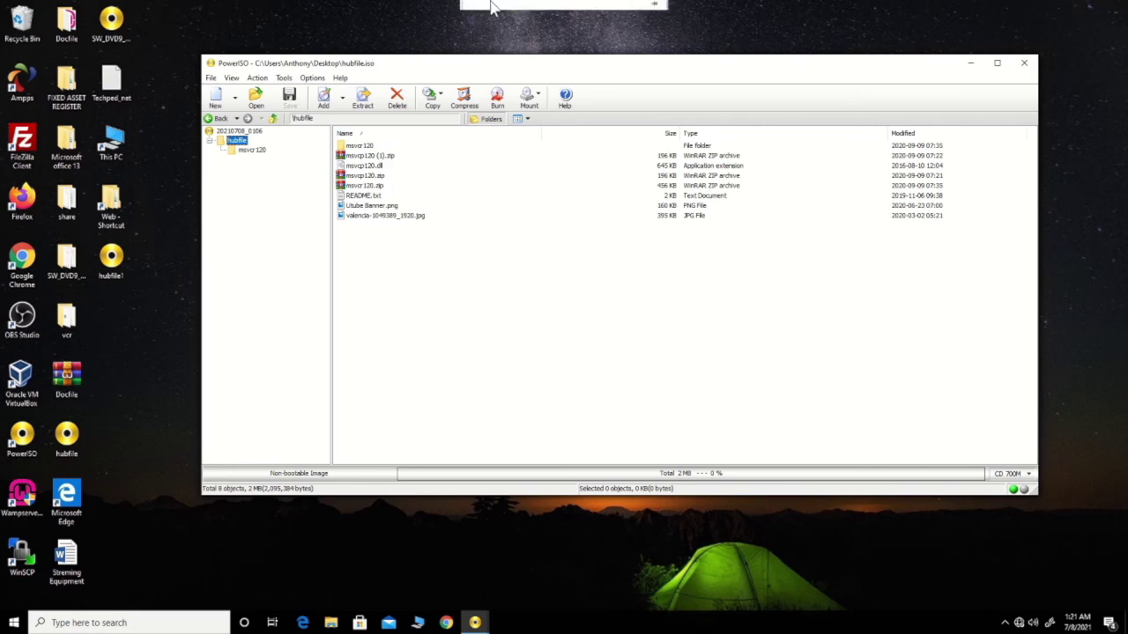